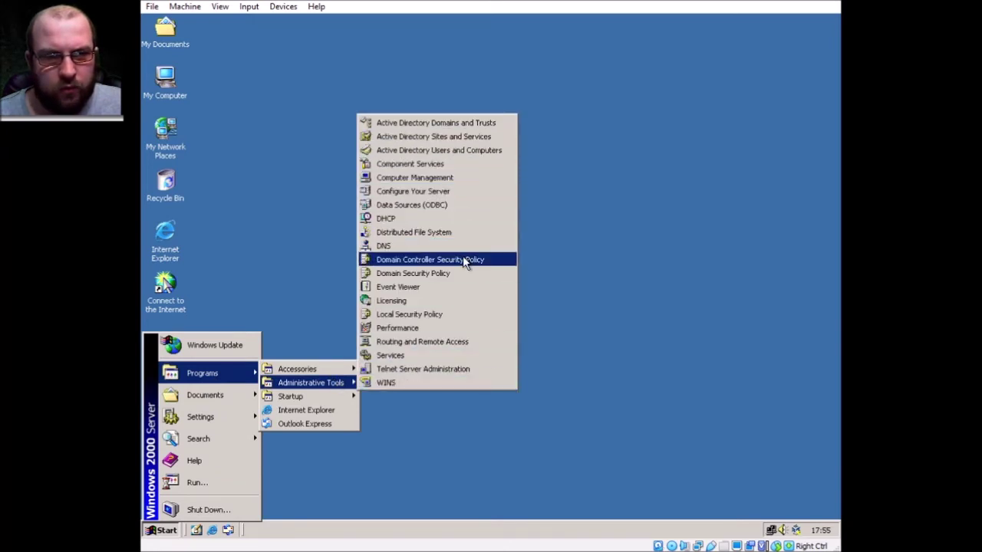
- Launch Active Directory Users and Computers from Administrative Tools
left_click(418, 154)
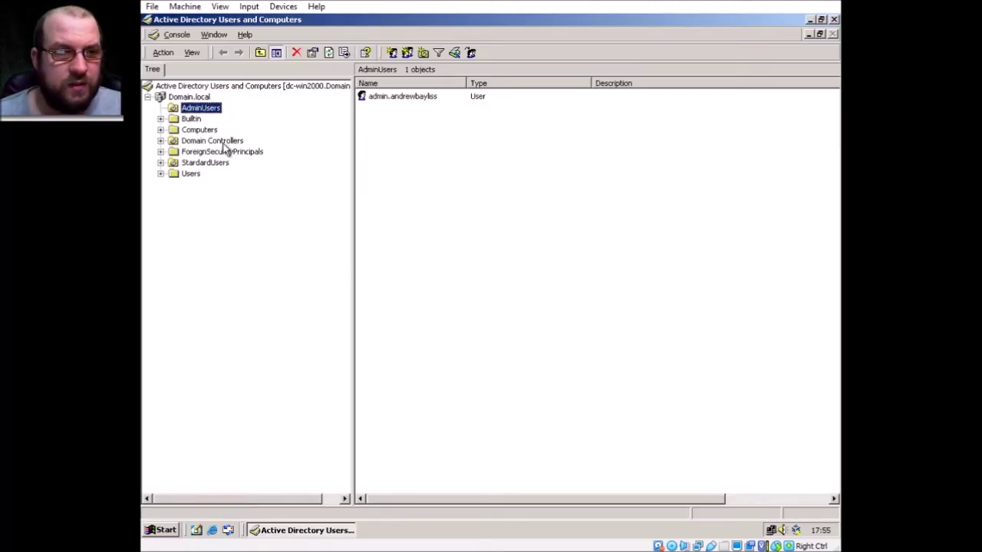
- Give the DC-WIN2000 domain controller the description 'AD, DHCP, DNS, WINS, RIS'
left_click(213, 143)
right_click(391, 98)
left_click(466, 192)
left_click(310, 167)
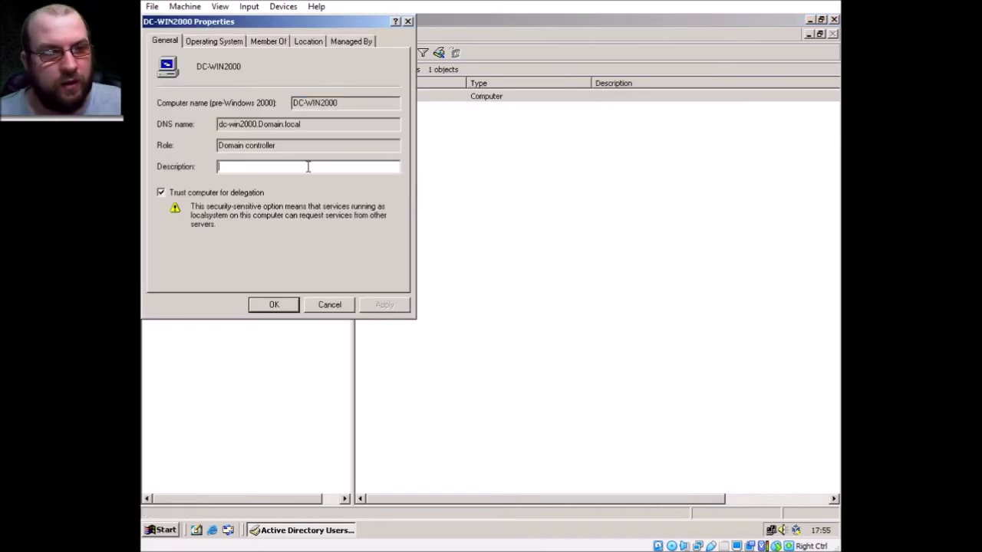
type("AD")
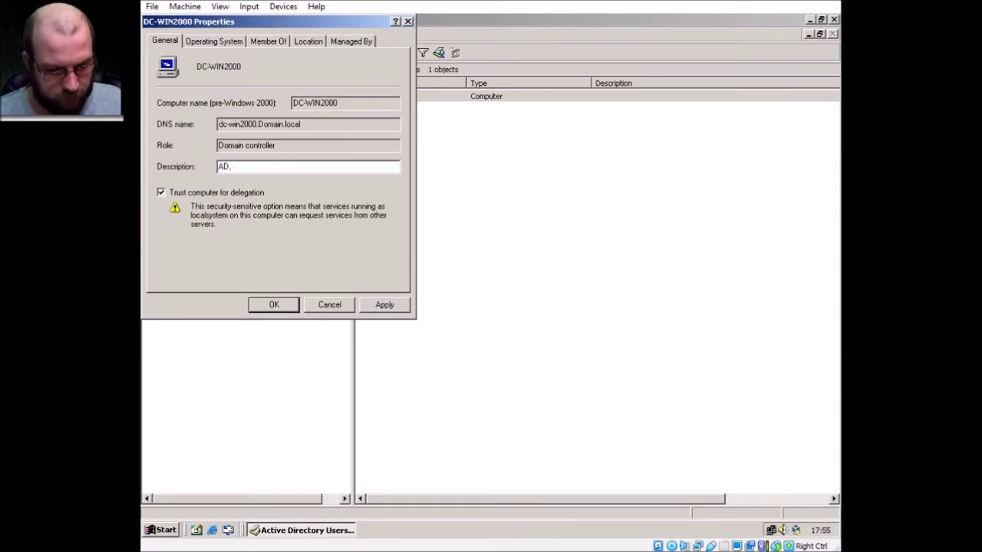
type(", DHC")
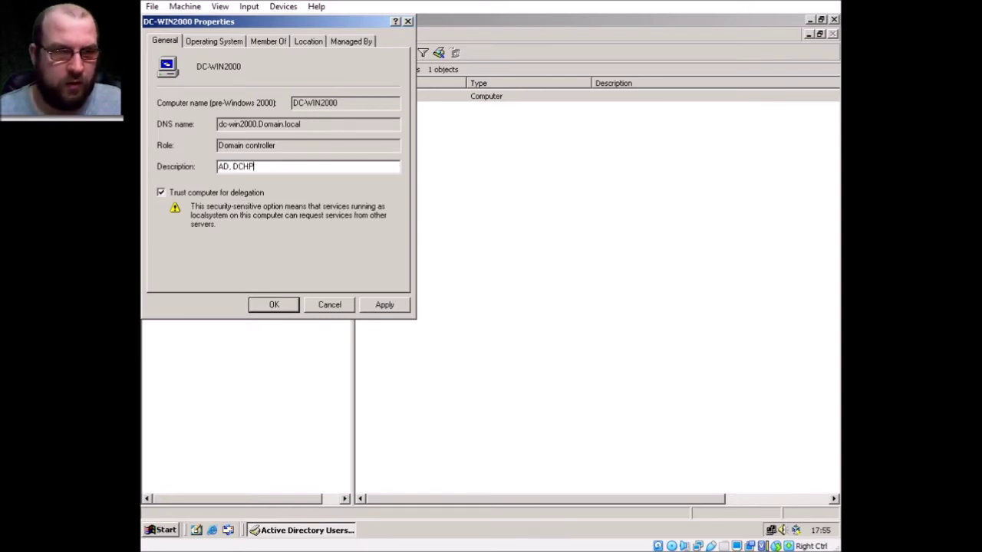
type("P, DNS")
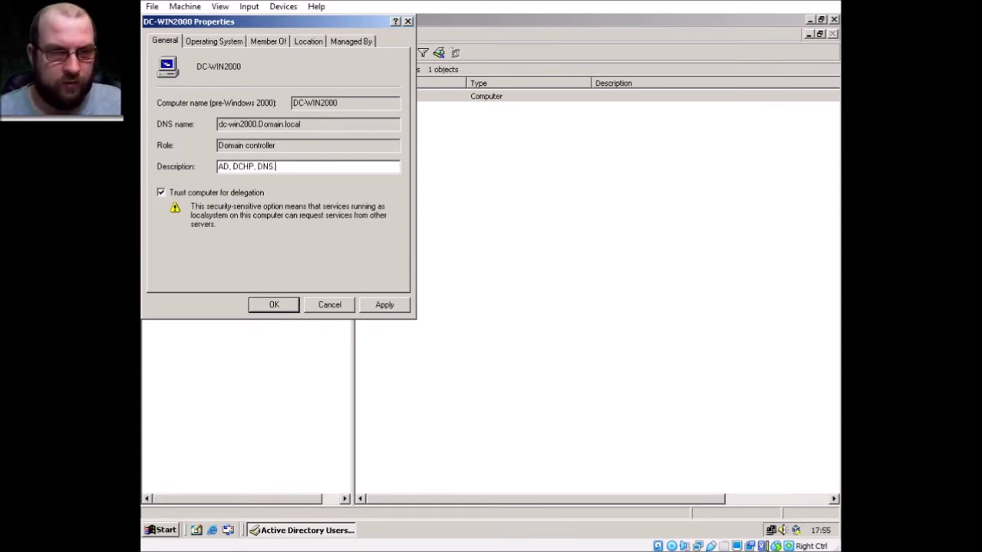
type(", WIN")
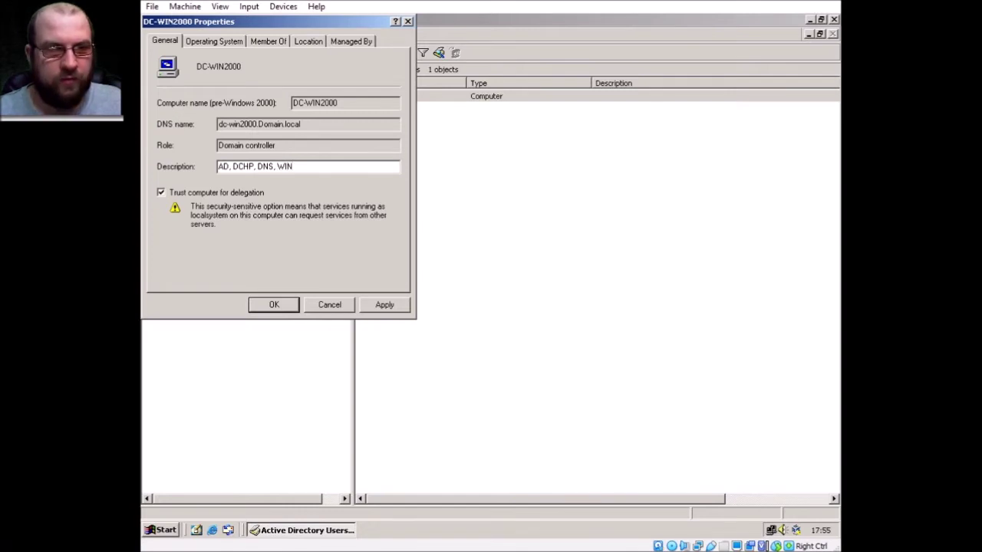
type("S, RIS")
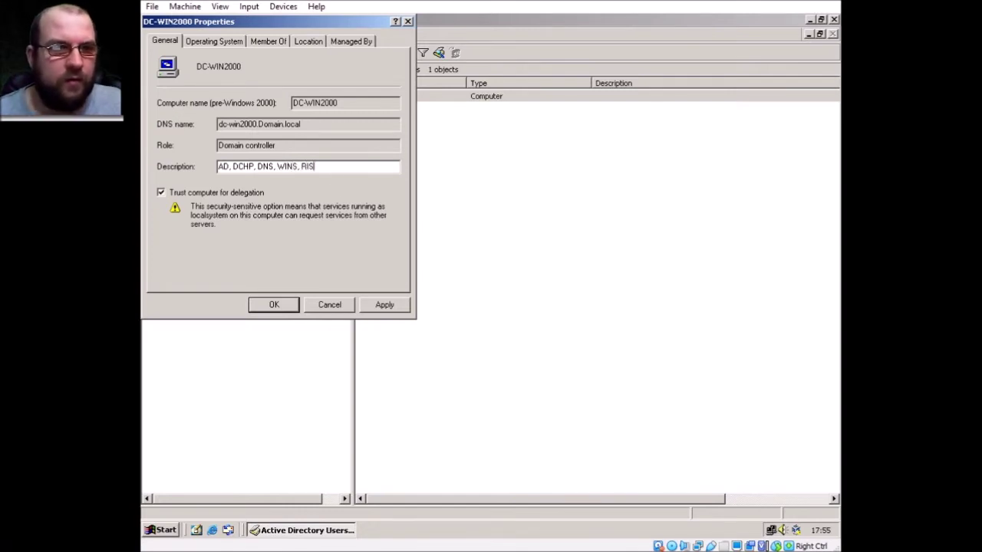
left_click(378, 305)
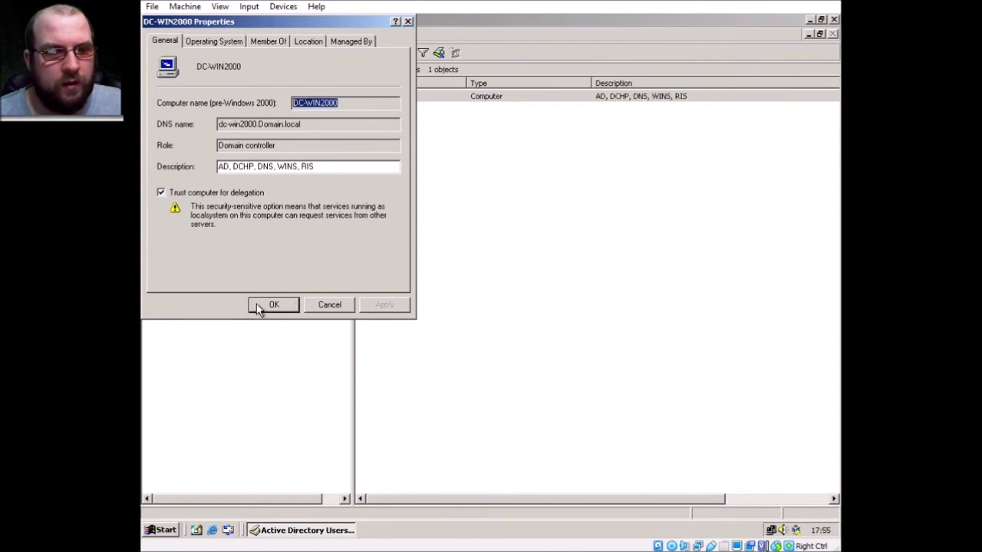
left_click(274, 308)
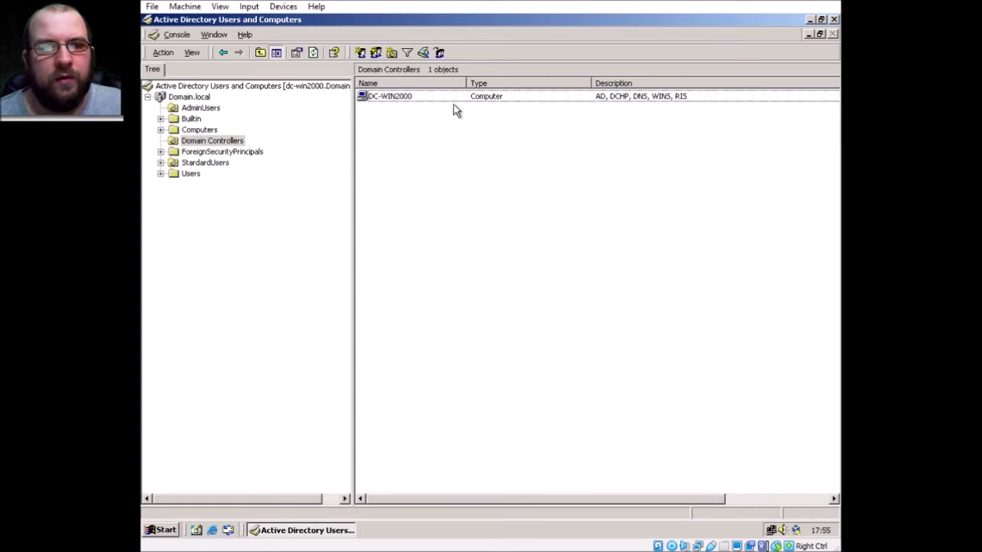
- Reopen DC-WIN2000 properties to verify the description, then restore the console window
right_click(385, 98)
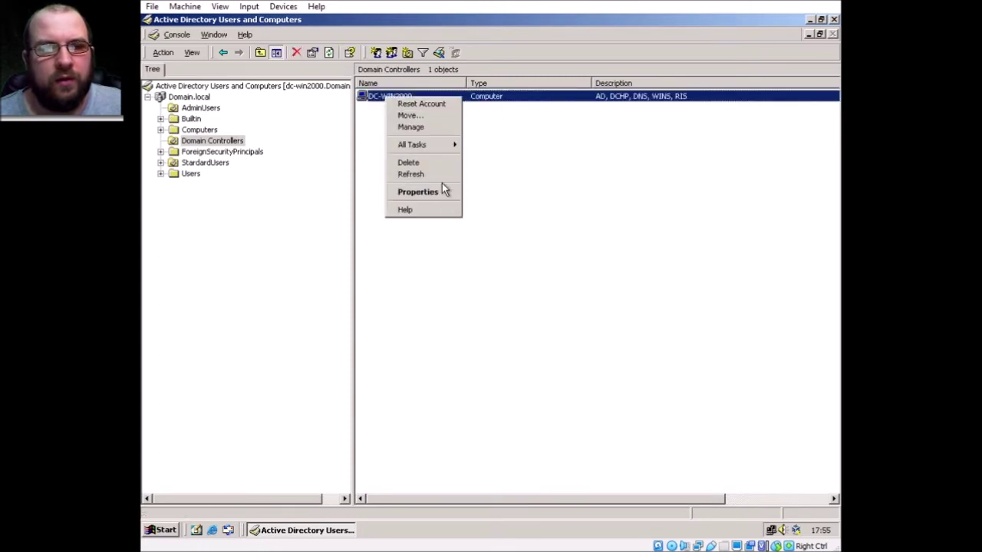
left_click(442, 191)
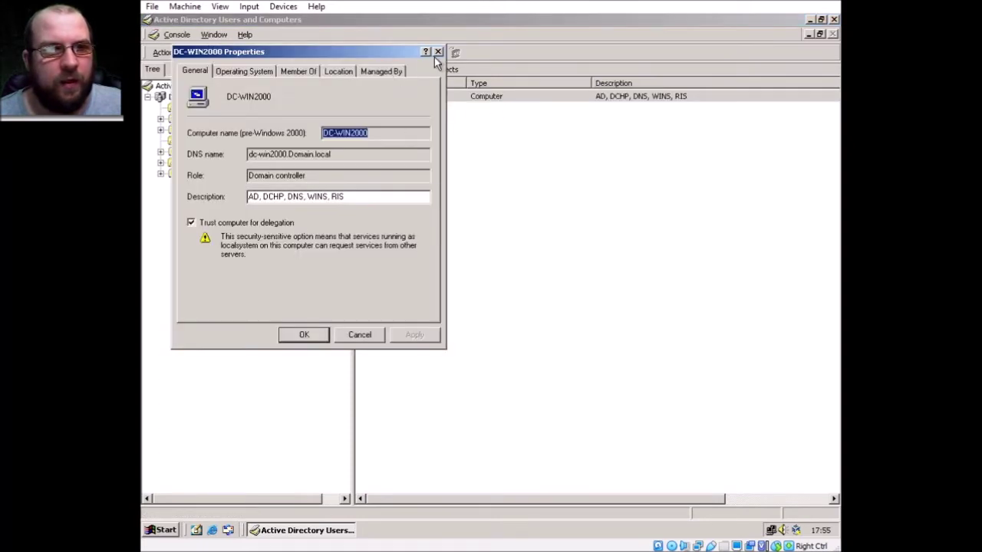
left_click(438, 52)
left_click(820, 19)
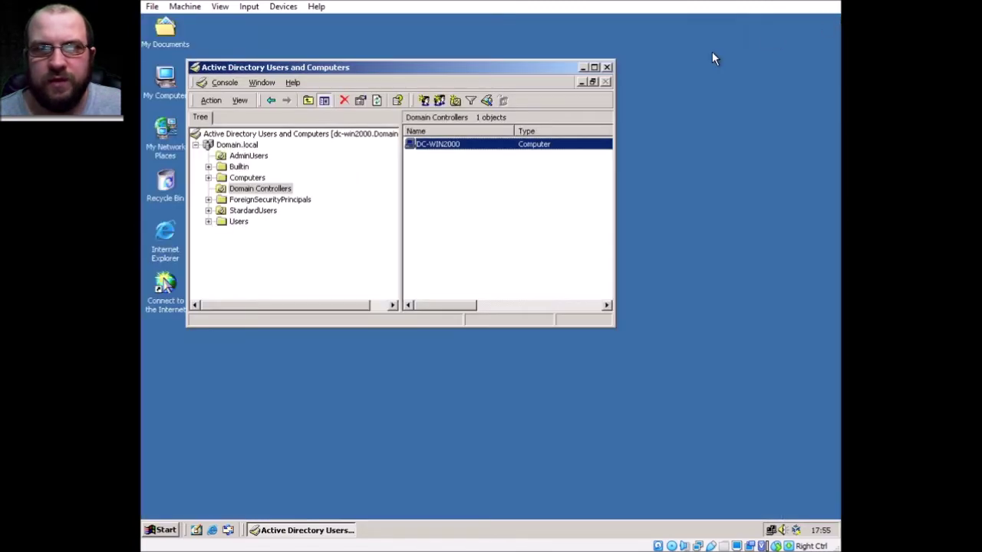
- Close Active Directory Users and Computers and browse the Start menu tools without launching anything
left_click(607, 66)
left_click(161, 530)
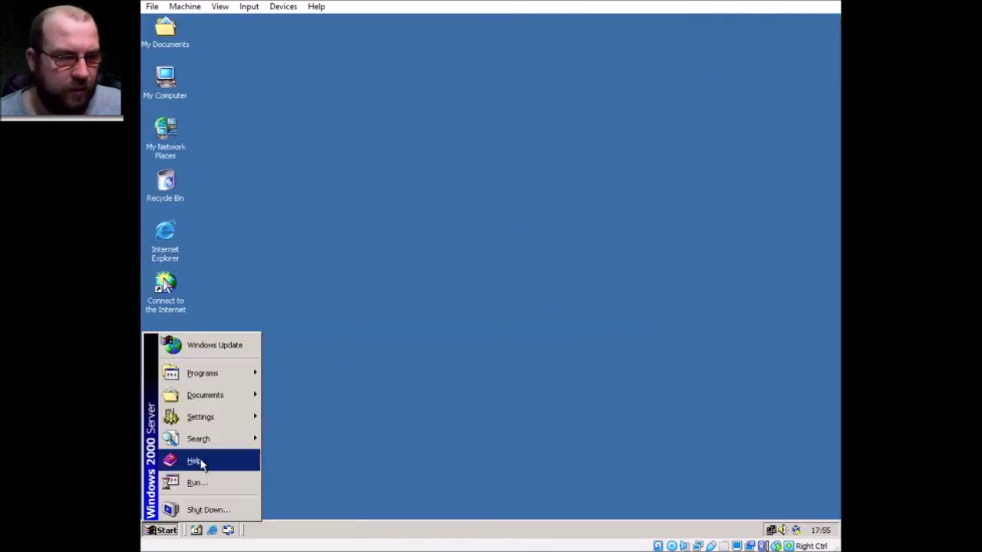
mouse_move(222, 373)
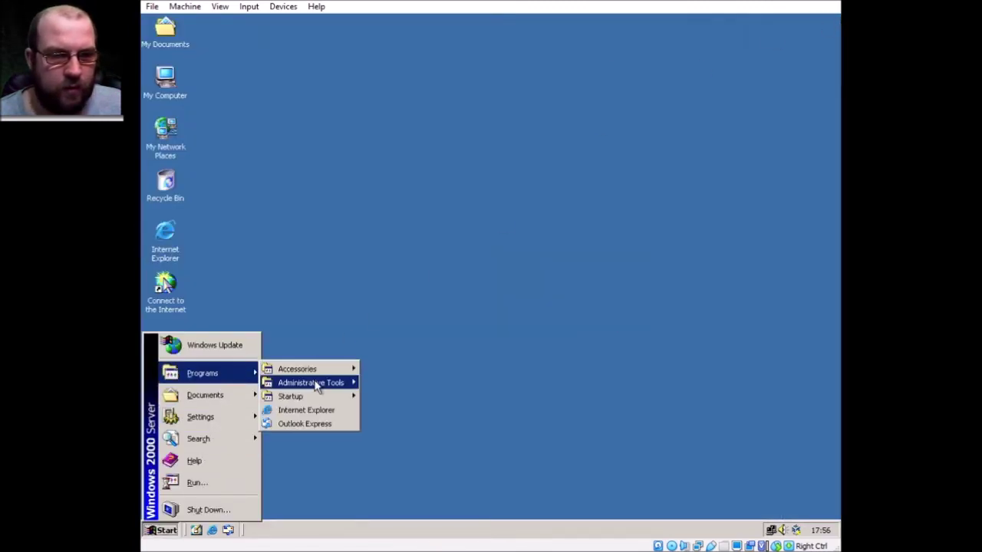
mouse_move(318, 383)
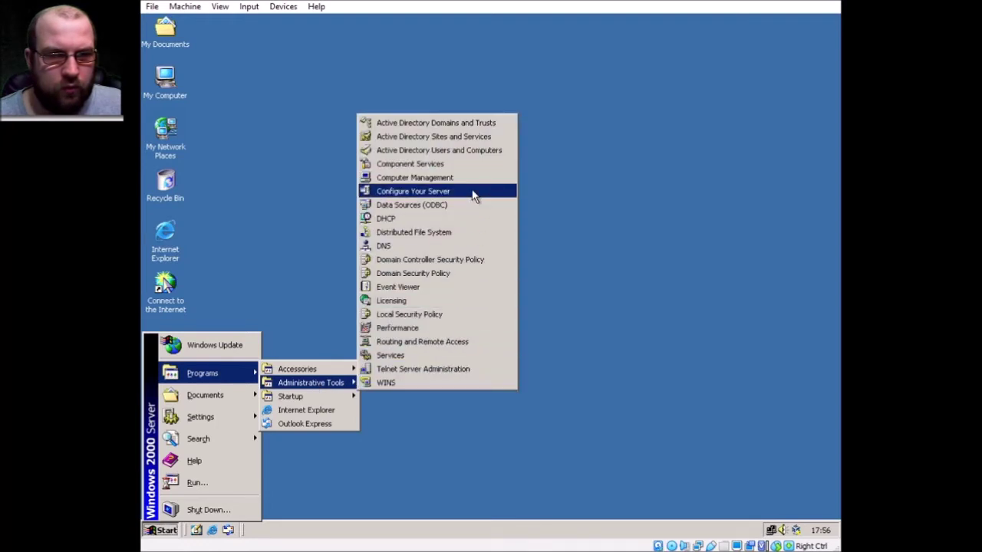
left_click(283, 216)
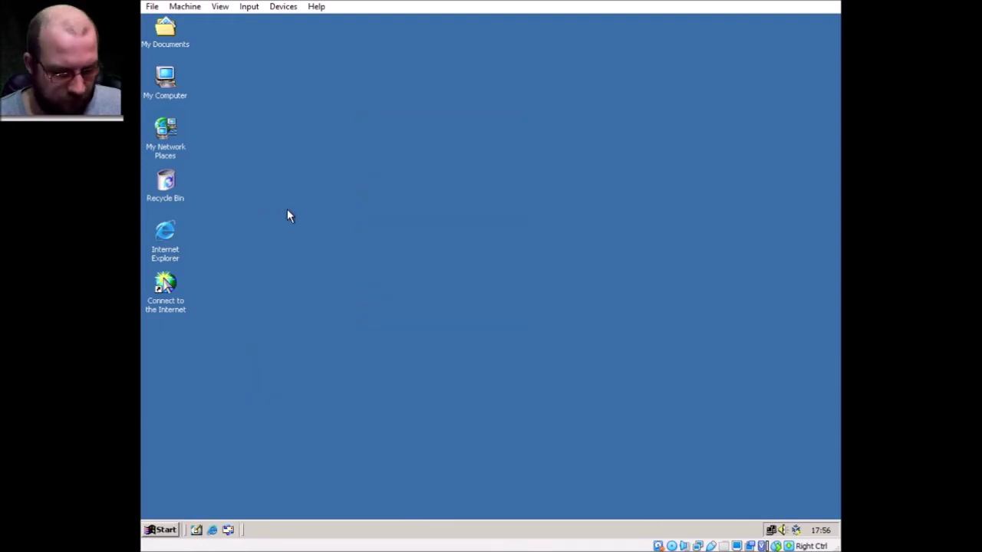
- Start Configure Remote Installation Services from Control Panel's Add/Remove Windows Components
left_click(164, 530)
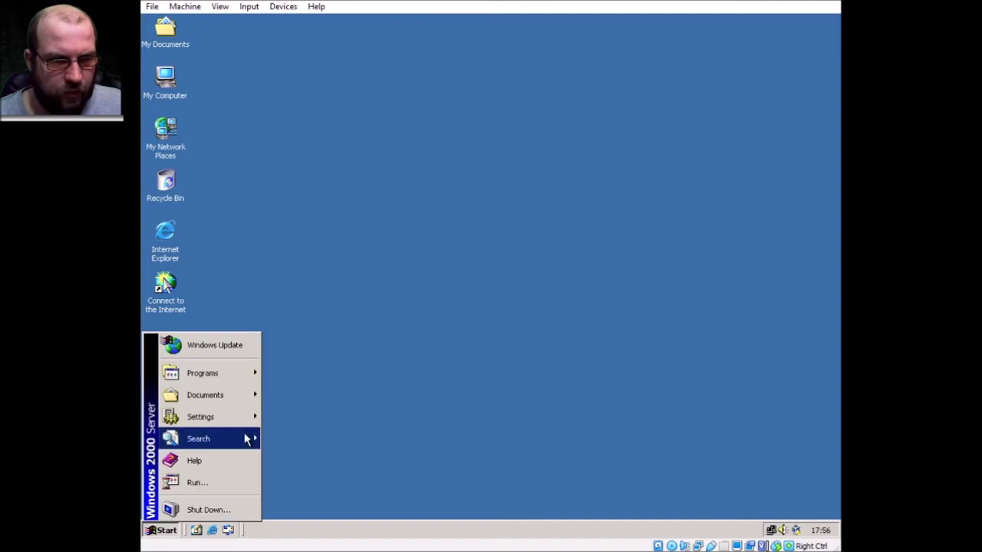
mouse_move(235, 417)
left_click(335, 415)
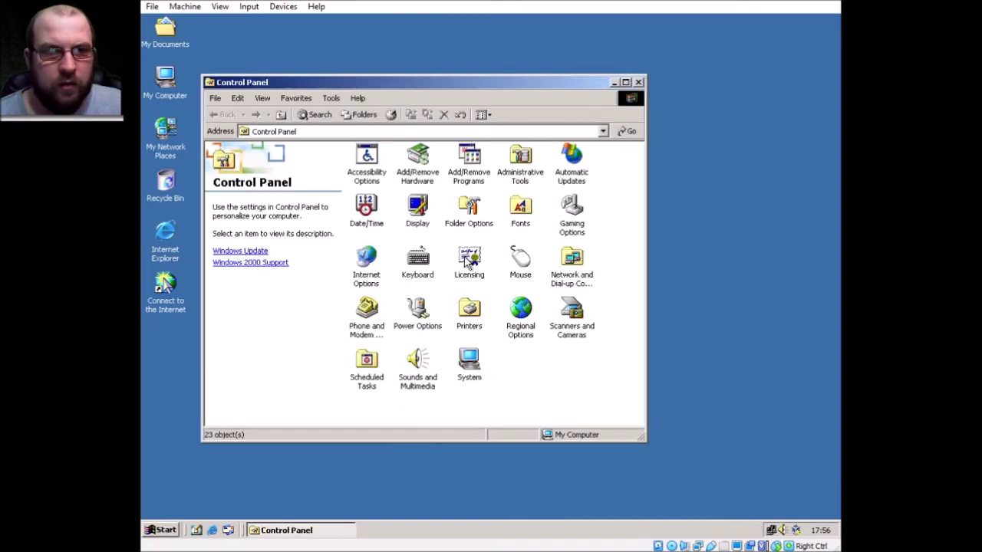
double_click(469, 160)
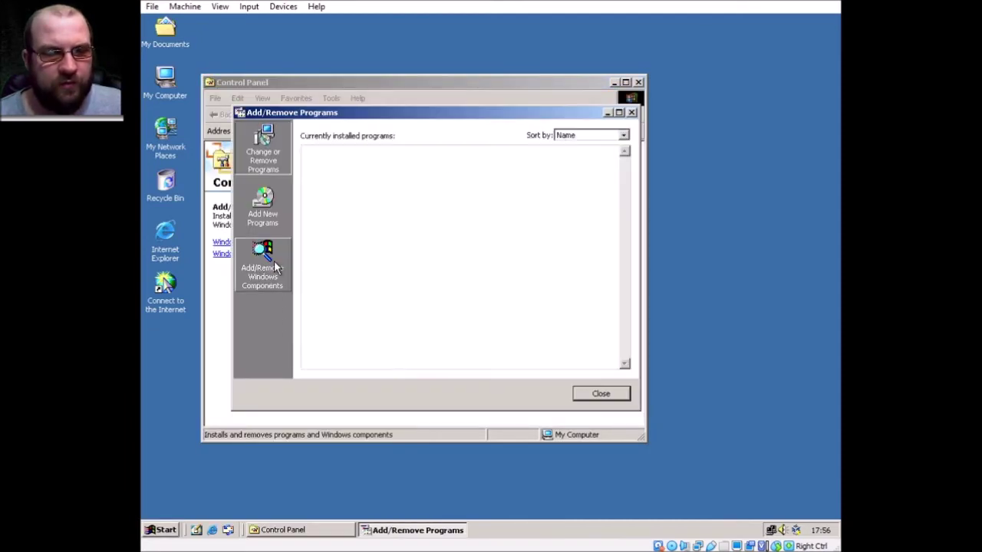
left_click(273, 261)
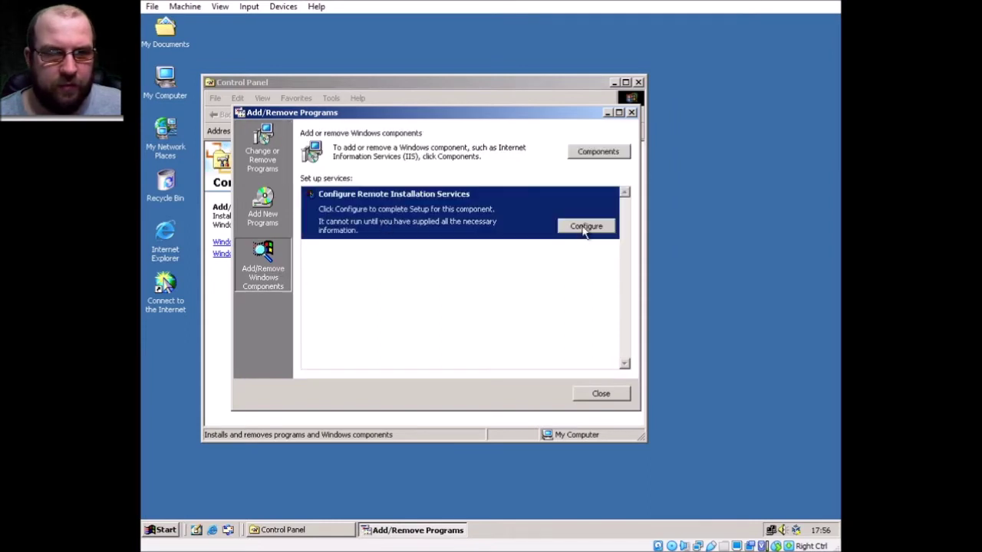
left_click(585, 225)
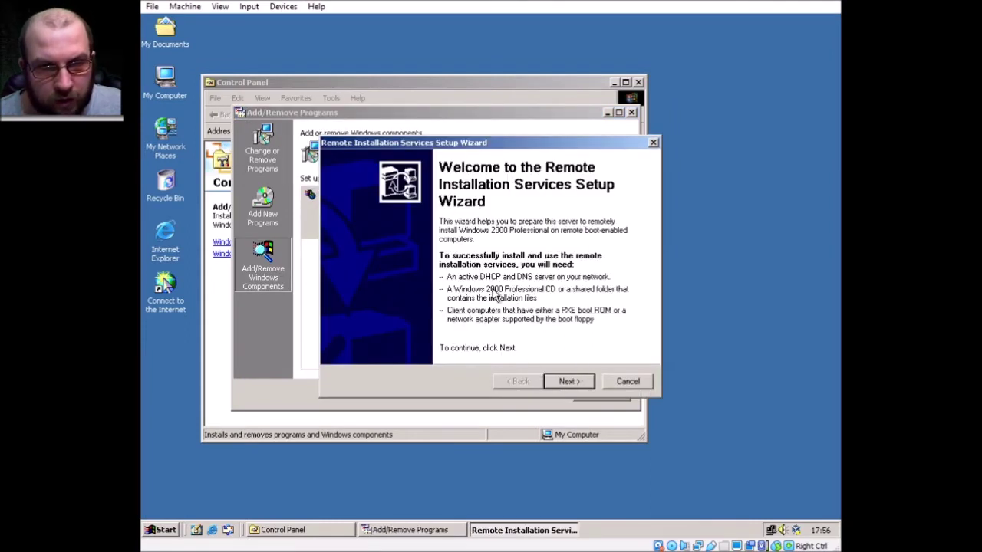
- Keep E:\RemoteInstall as the folder and let the server respond to requesting client computers
left_click(570, 382)
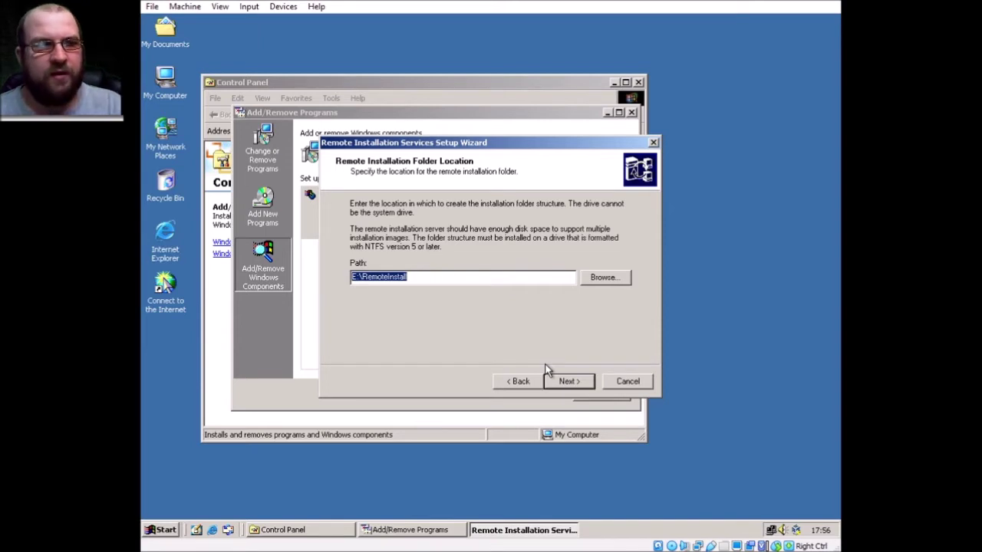
key("Return")
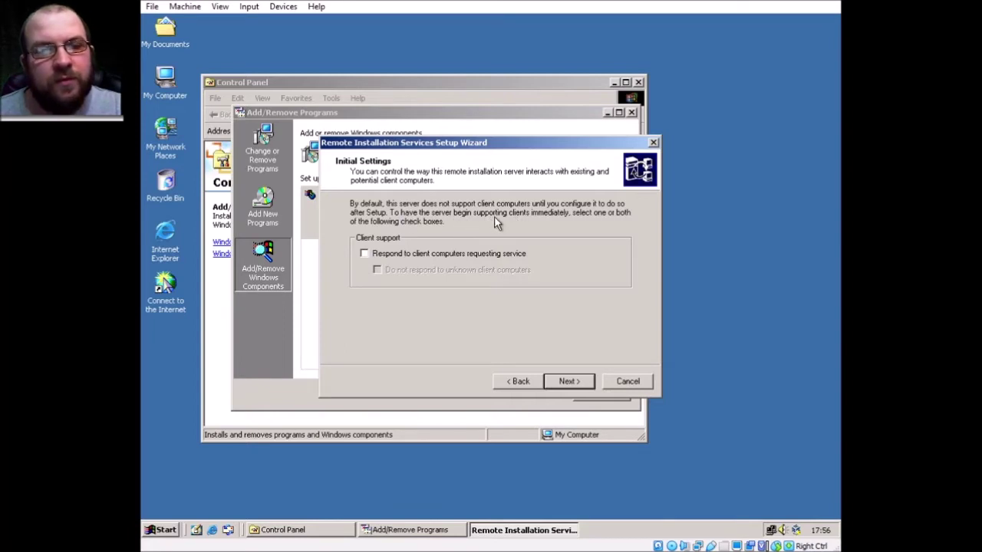
left_click(437, 254)
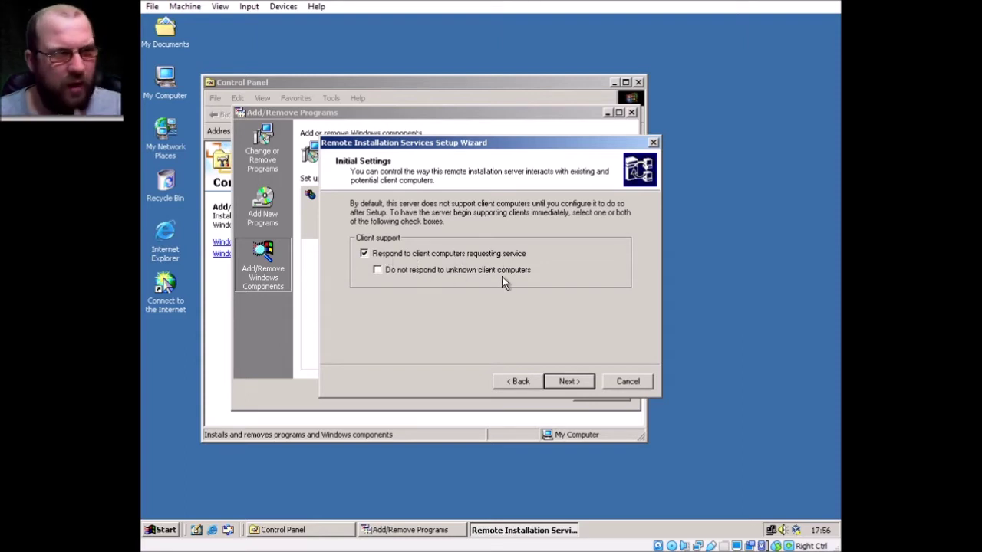
left_click(567, 382)
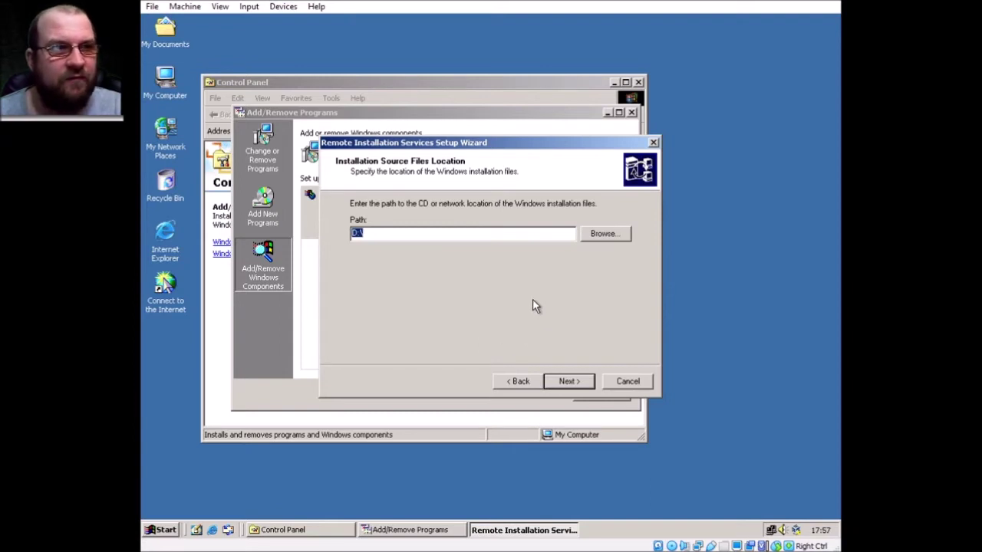
- Accept source D:\, name the image folder Server2000, and clear the help text
left_click(566, 382)
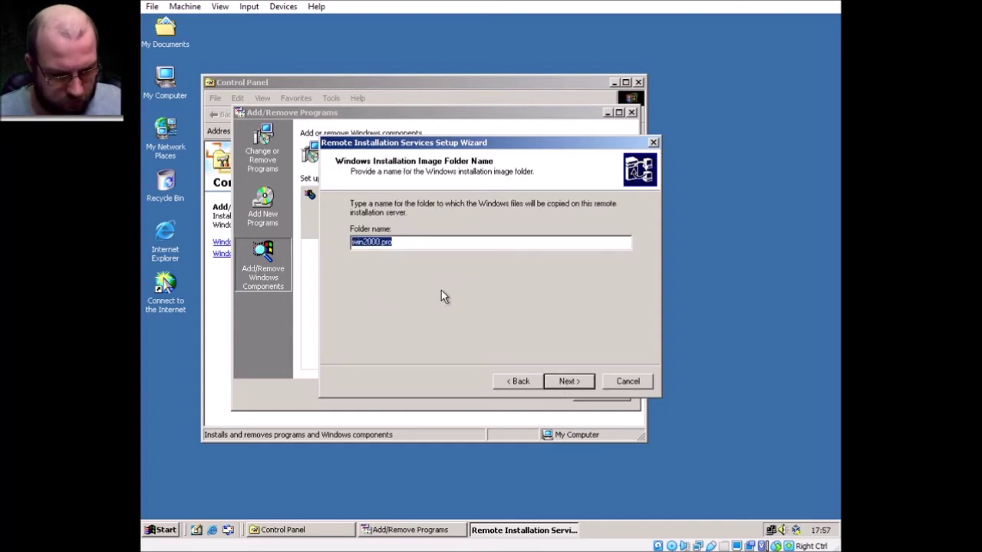
type("Se")
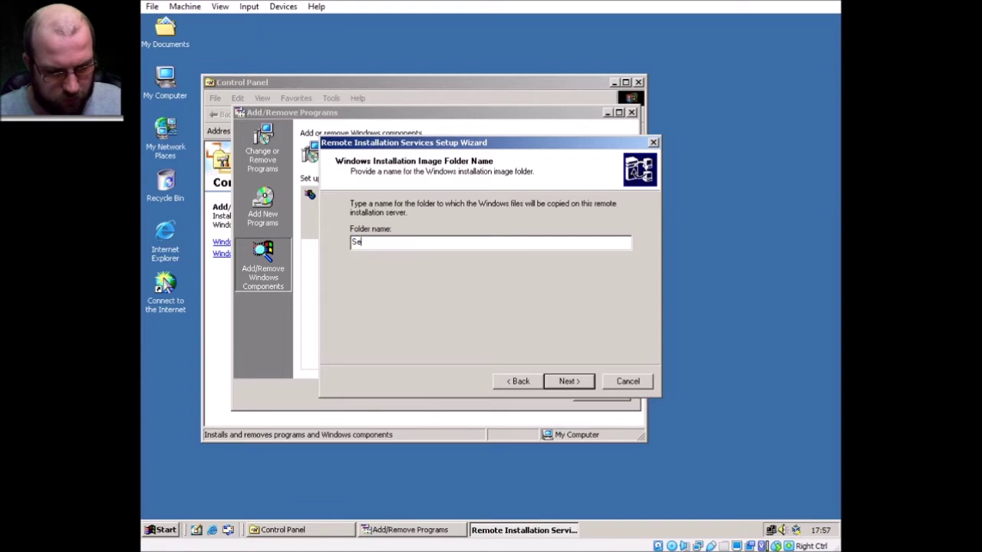
type("rver200")
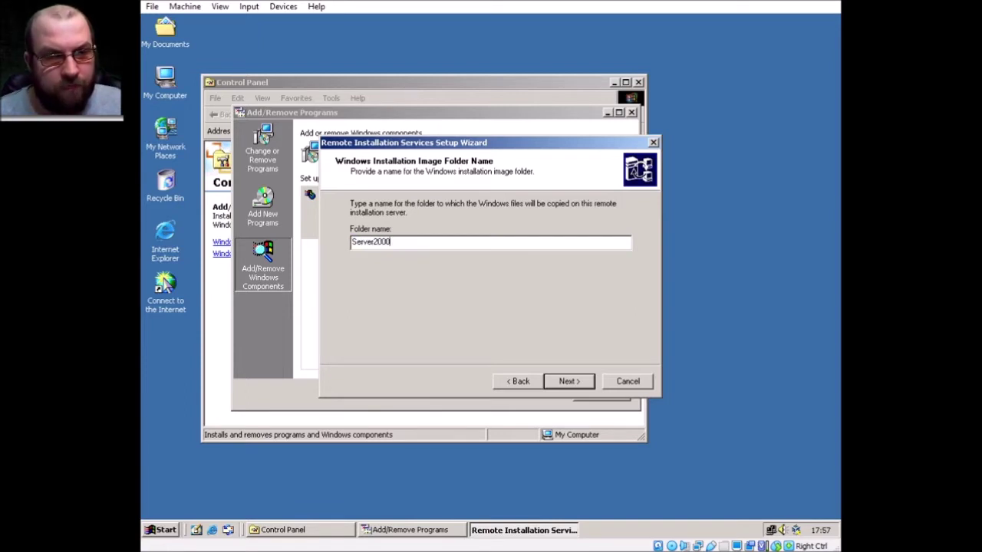
key("Return")
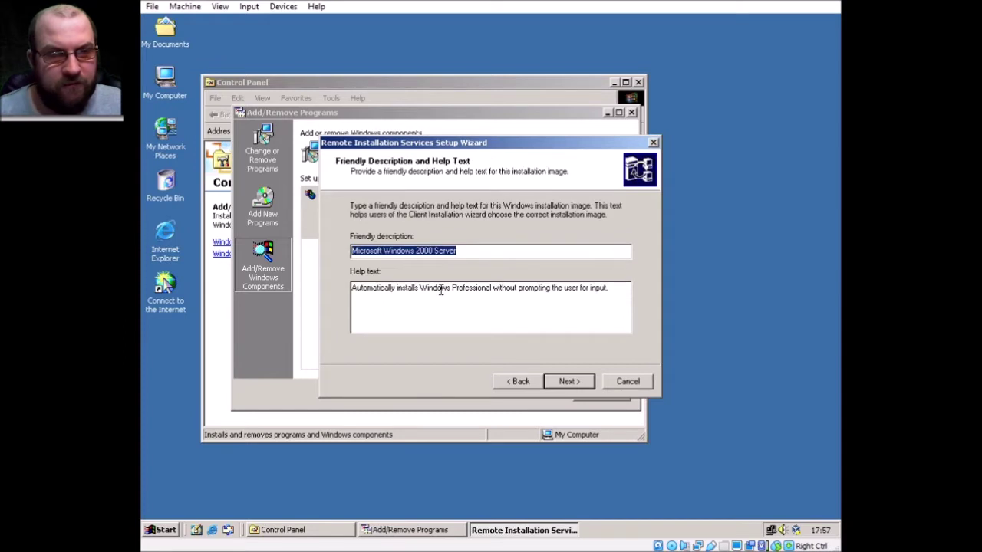
left_click_drag(622, 288, 340, 318)
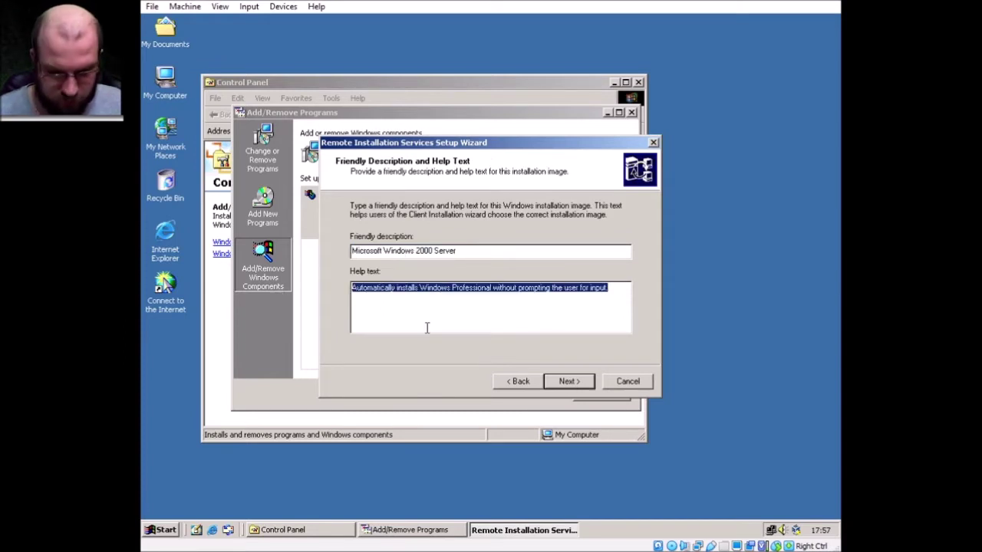
key("Delete")
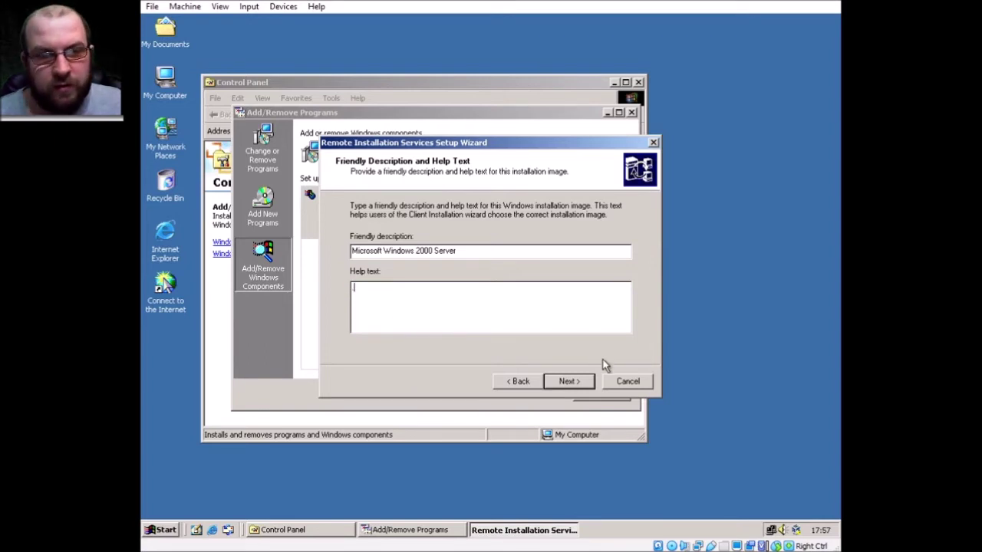
left_click(566, 384)
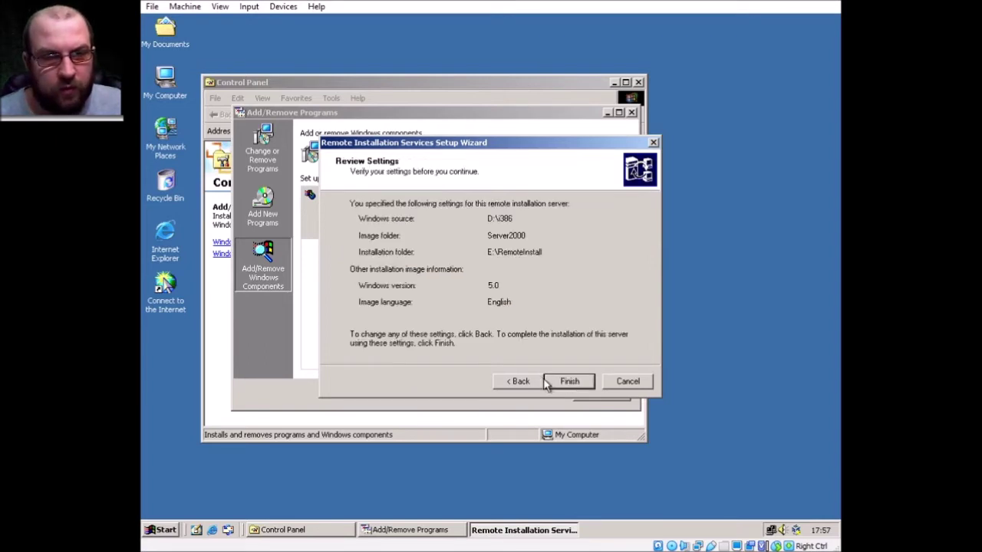
- Finish the wizard to run all Remote Installation Services setup tasks
left_click(549, 380)
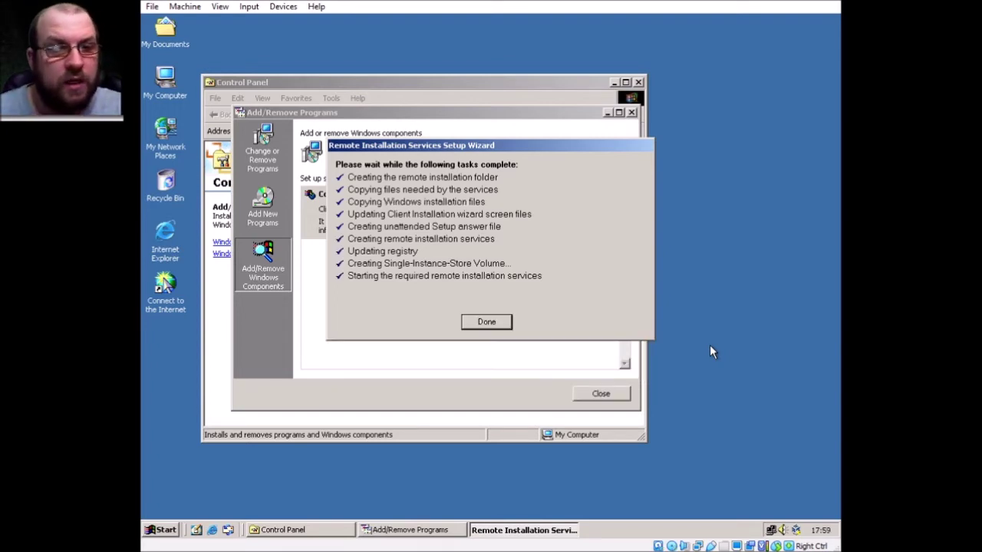
- Dismiss the completed RIS wizard and close Add/Remove Programs and Control Panel
left_click(495, 325)
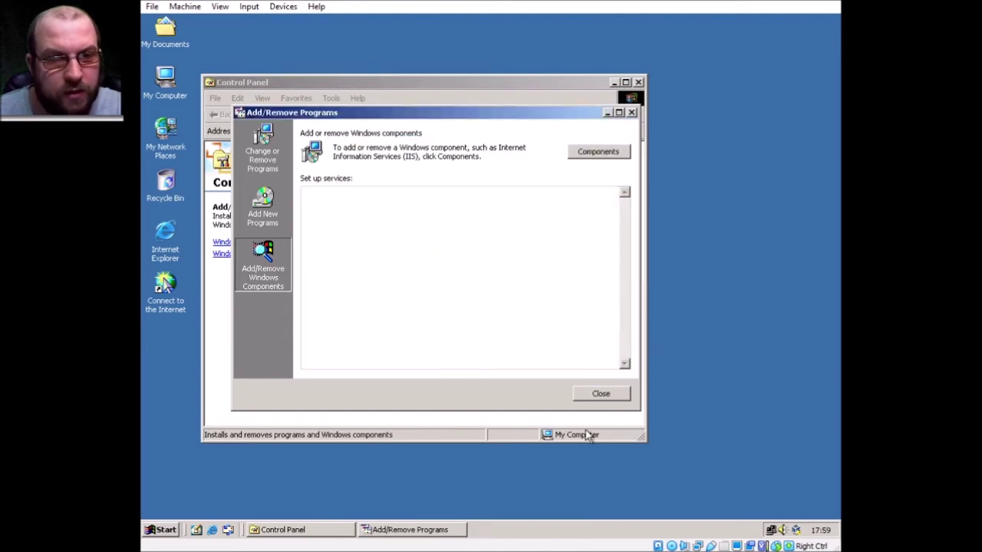
left_click(602, 398)
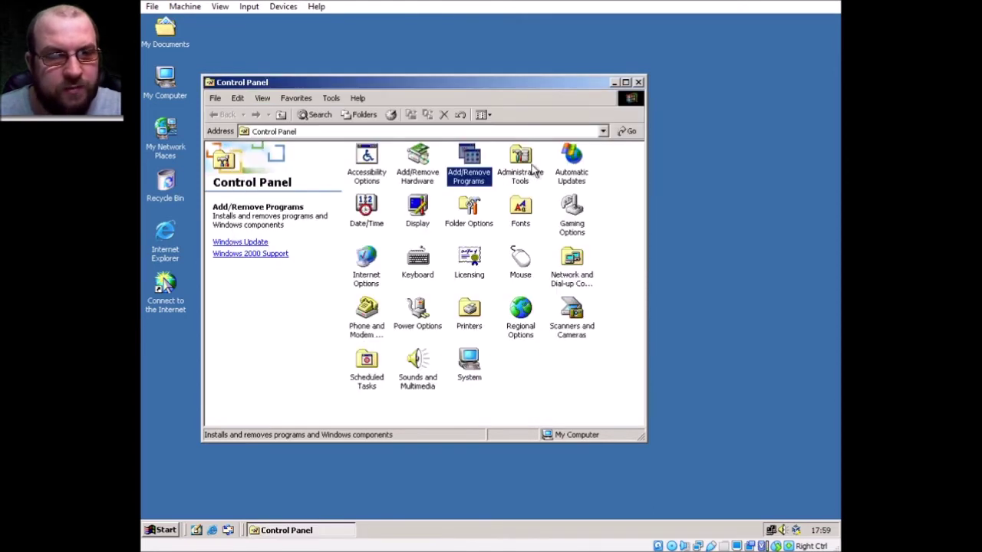
left_click(638, 83)
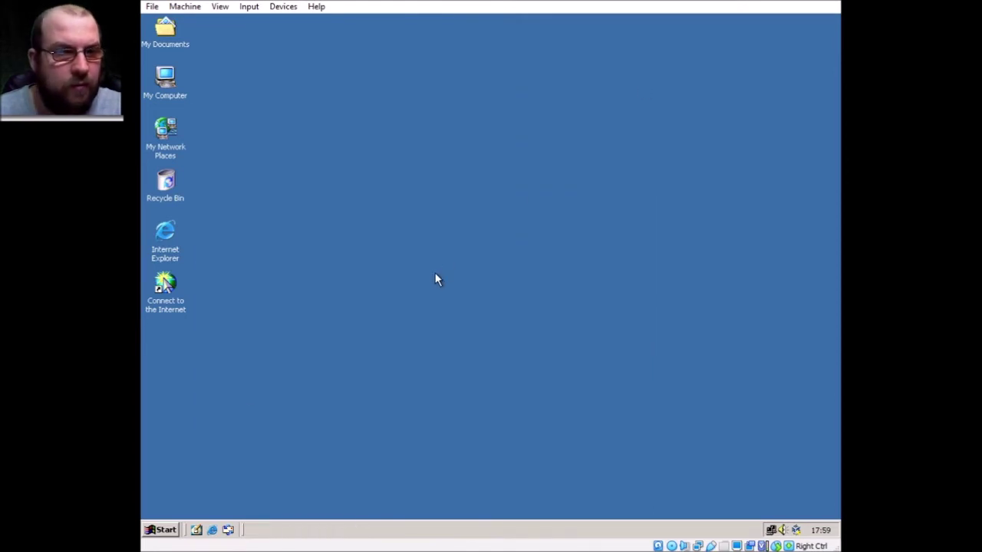
left_click(157, 531)
mouse_move(239, 402)
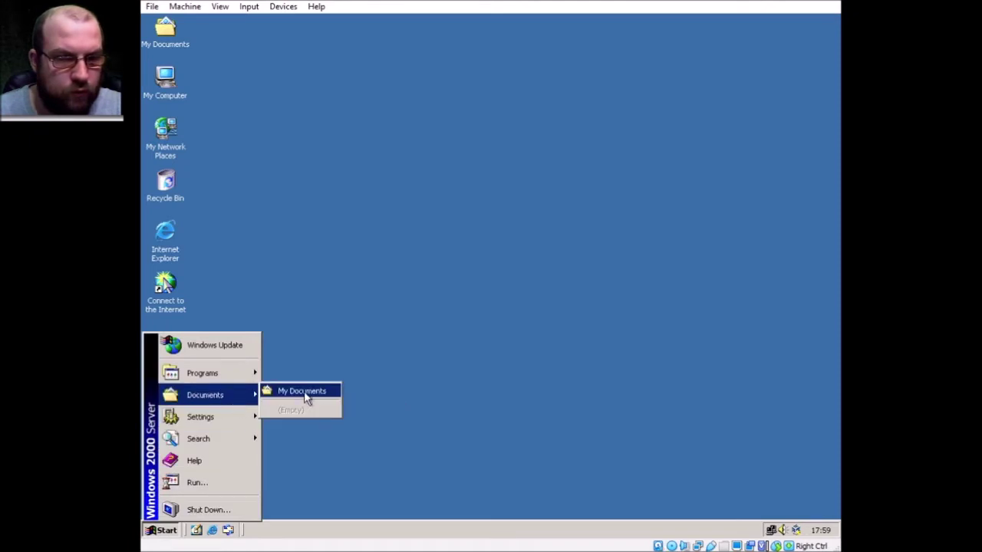
mouse_move(252, 418)
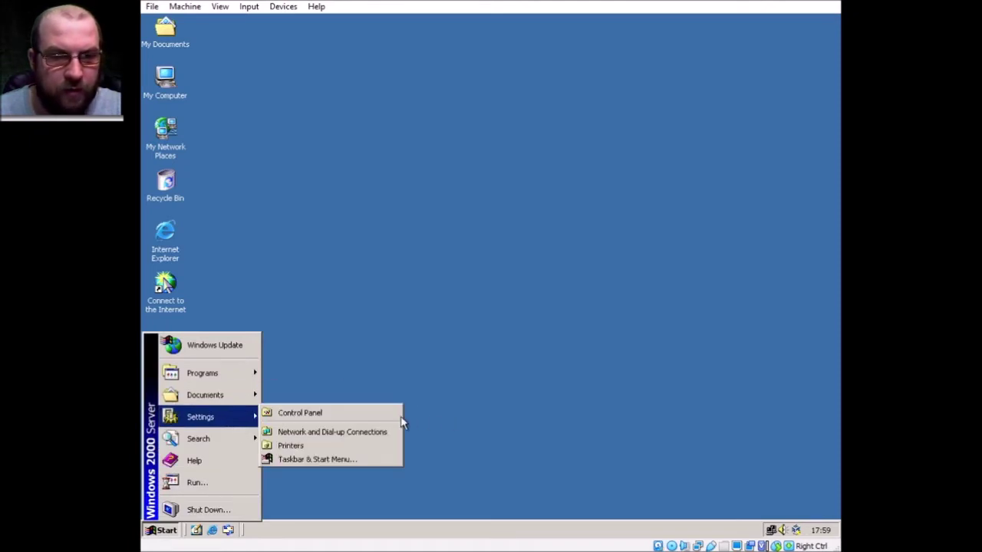
- Send Active Directory Users and Computers from Administrative Tools to the desktop as a shortcut
mouse_move(227, 374)
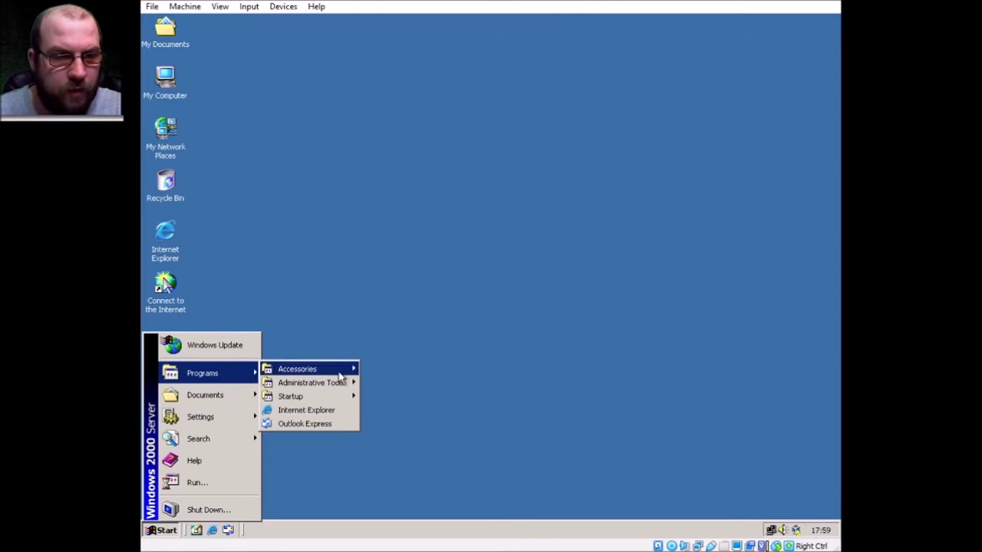
mouse_move(341, 382)
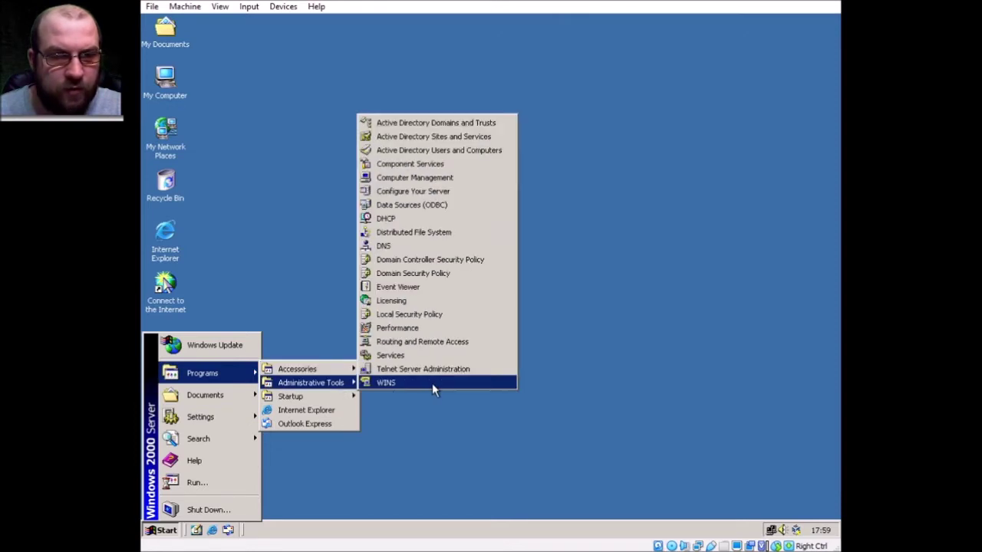
right_click(449, 149)
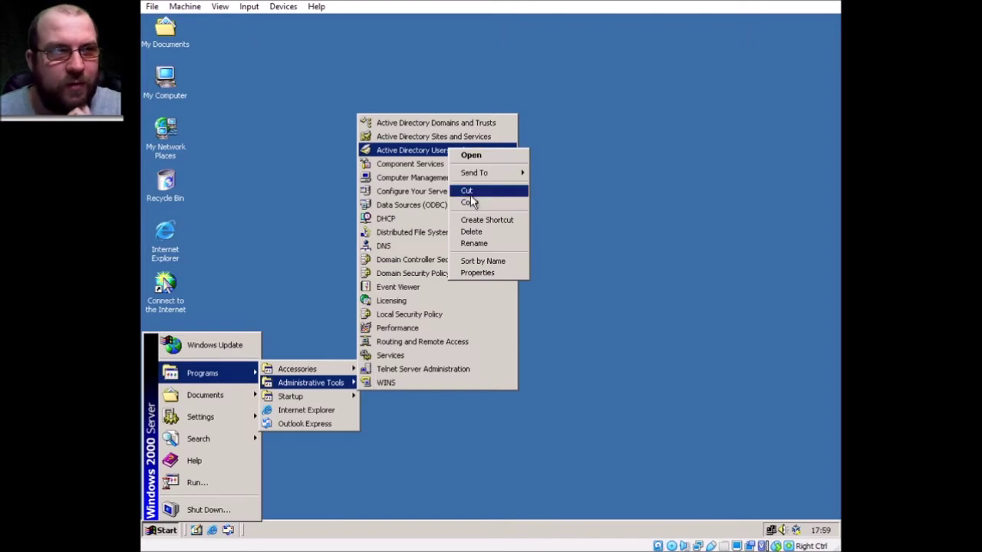
mouse_move(491, 174)
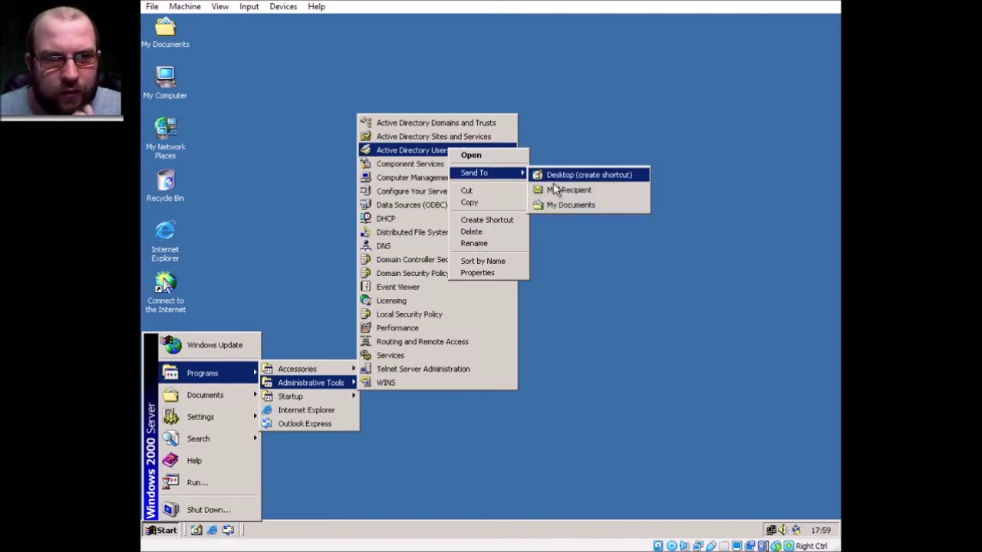
left_click(568, 176)
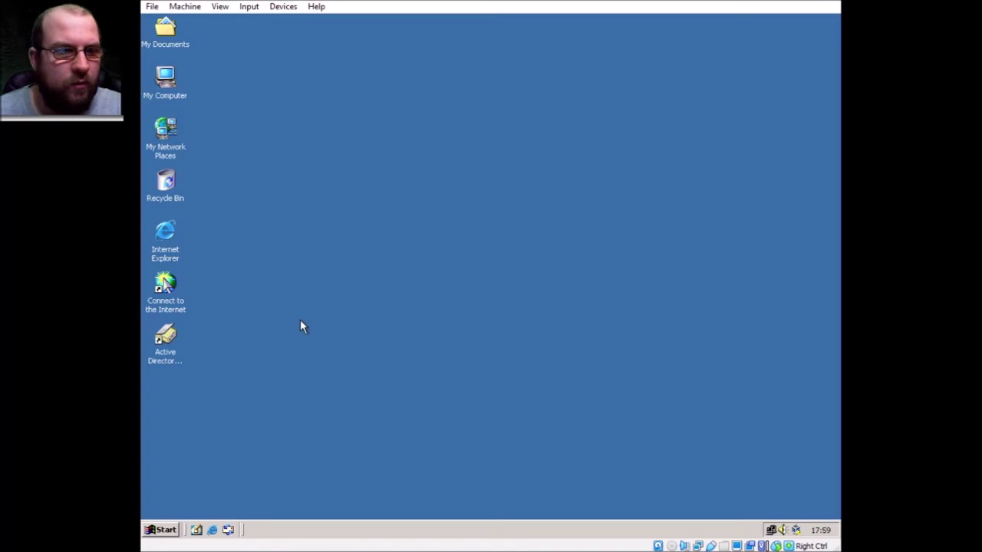
- From the desktop shortcut, open DC-WIN2000's Remote Install advanced settings on the Images tab
double_click(178, 336)
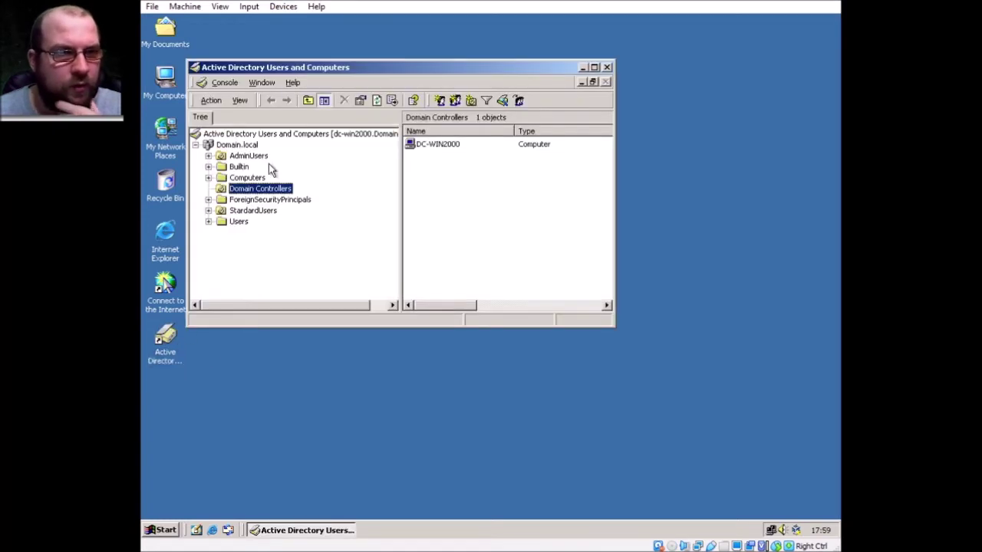
right_click(439, 148)
left_click(482, 238)
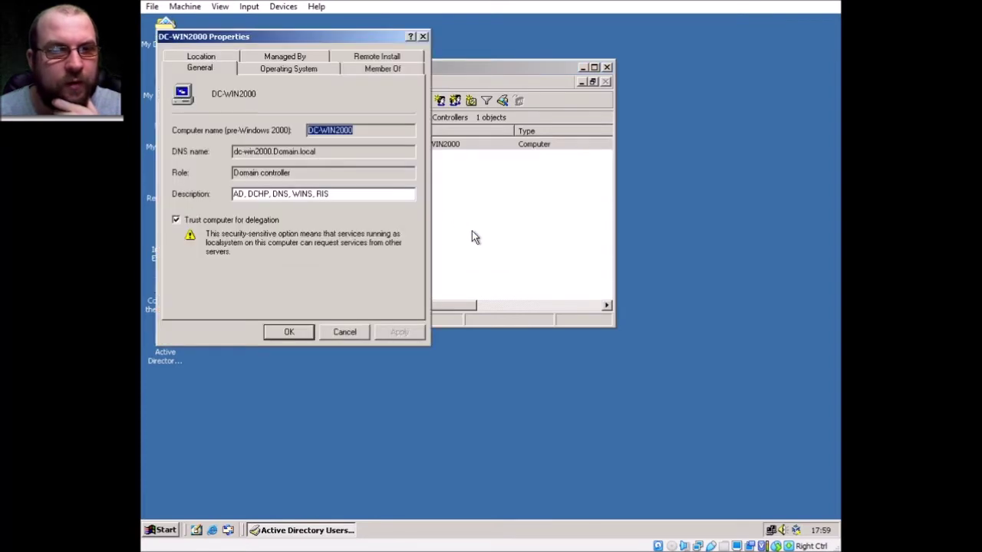
left_click(376, 59)
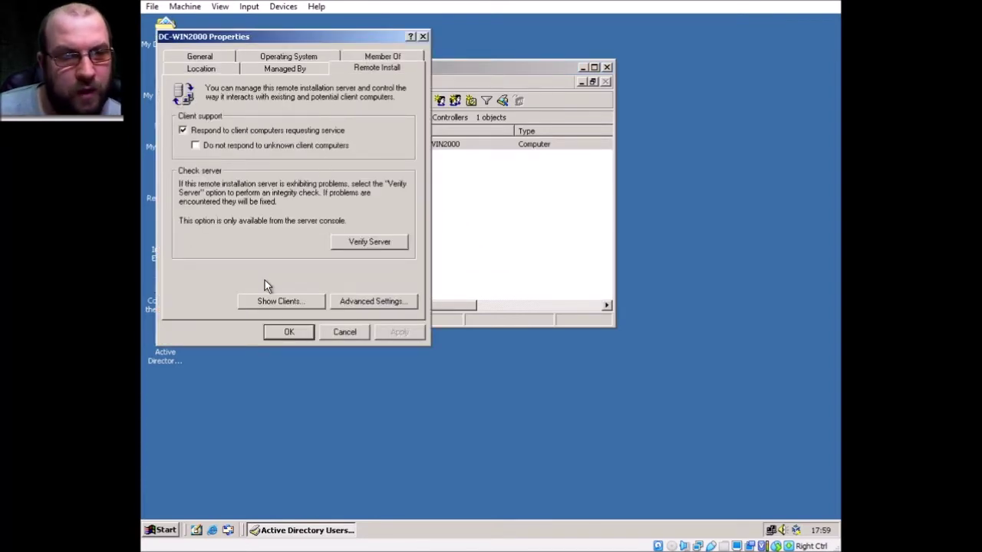
left_click(368, 304)
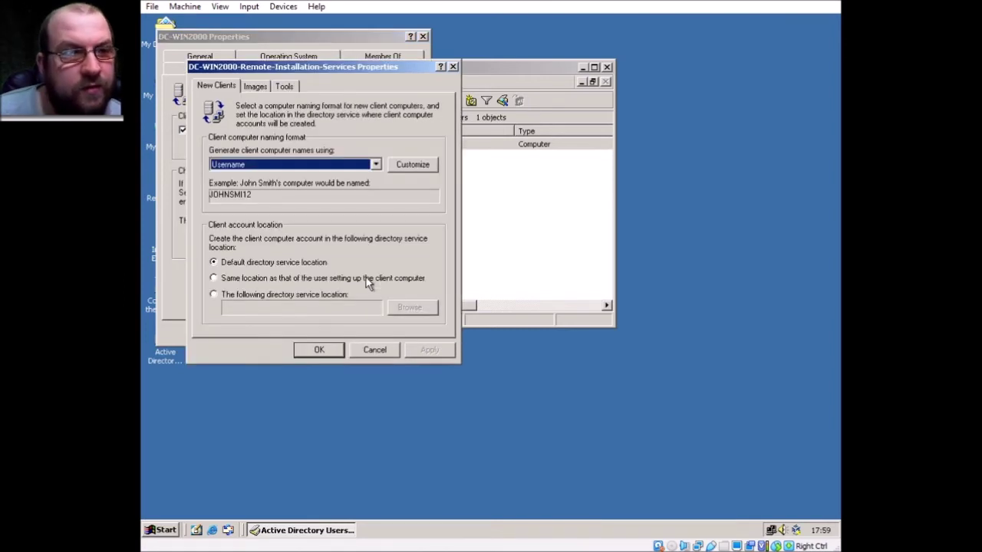
left_click(253, 87)
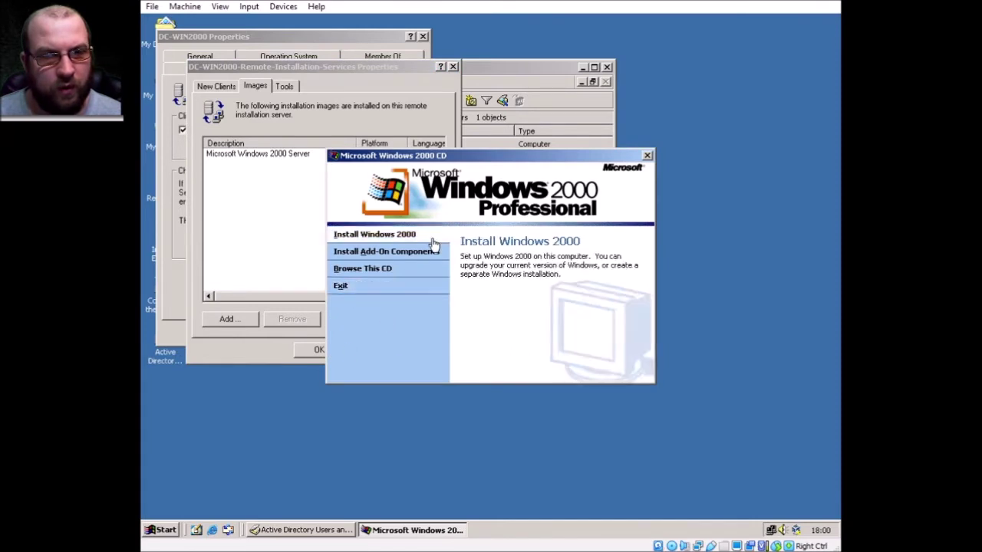
- Close the CD autorun window and choose to add a new installation image
left_click(373, 289)
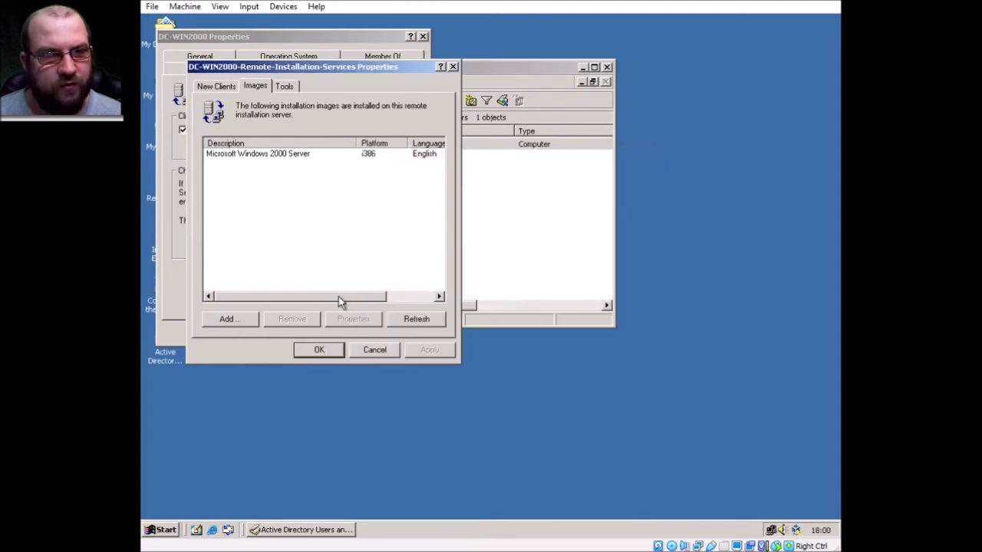
left_click(230, 320)
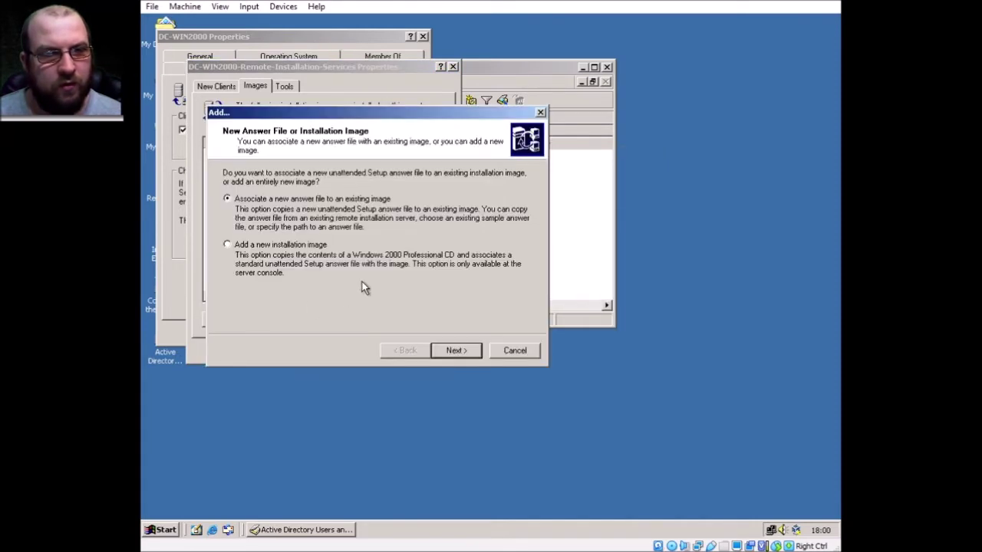
left_click(268, 247)
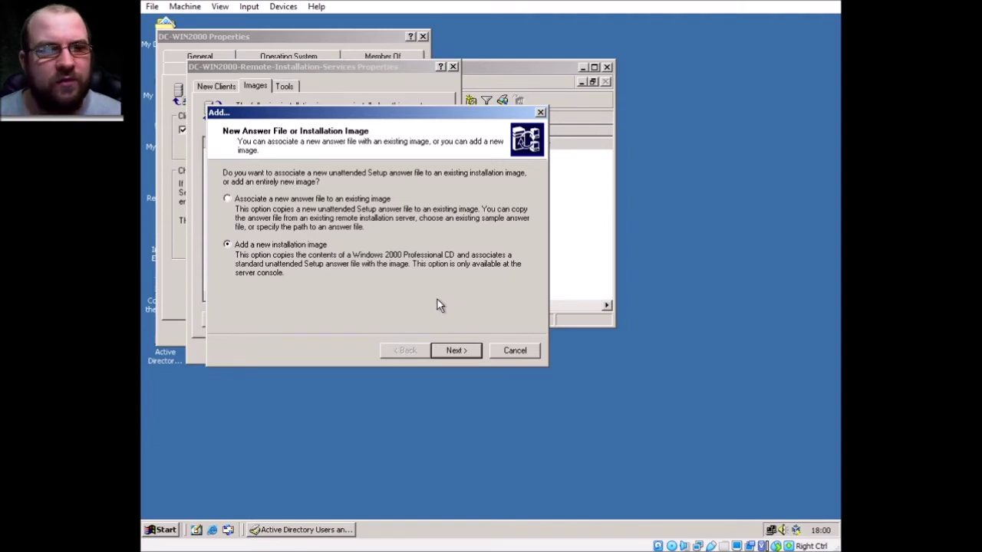
left_click(465, 350)
- Name the image folder Windows2000, clear the help text, and rename old client screens to .bak
left_click(565, 384)
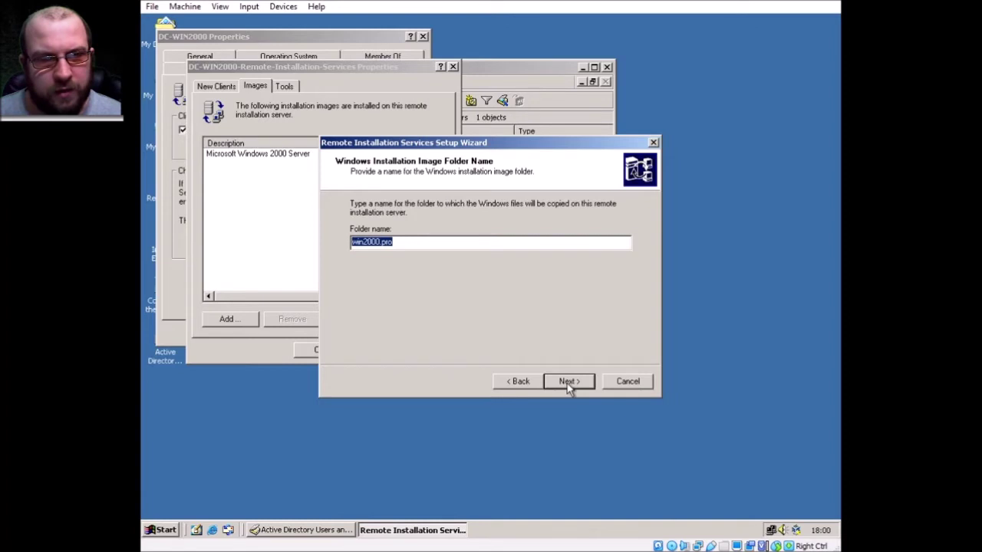
type("Windows2000")
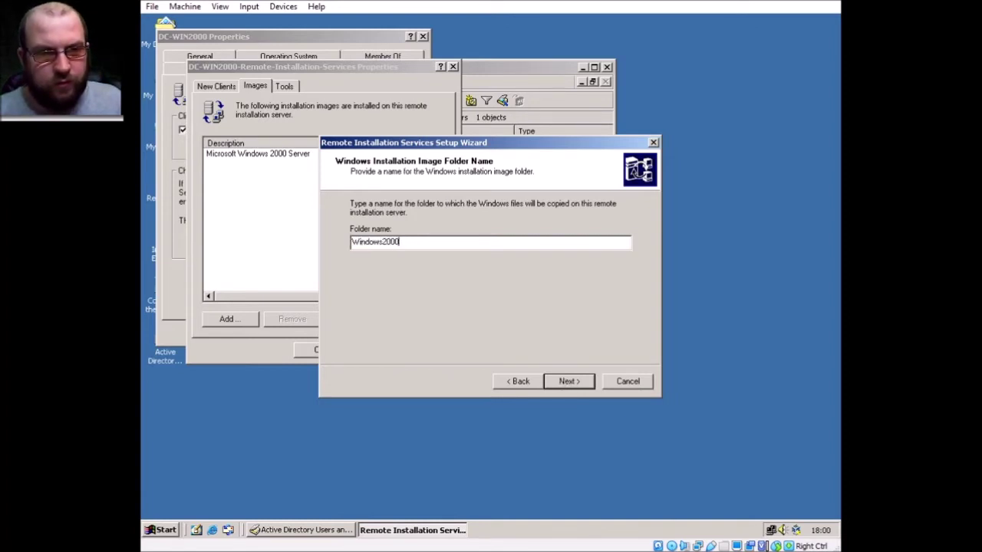
type("Pro")
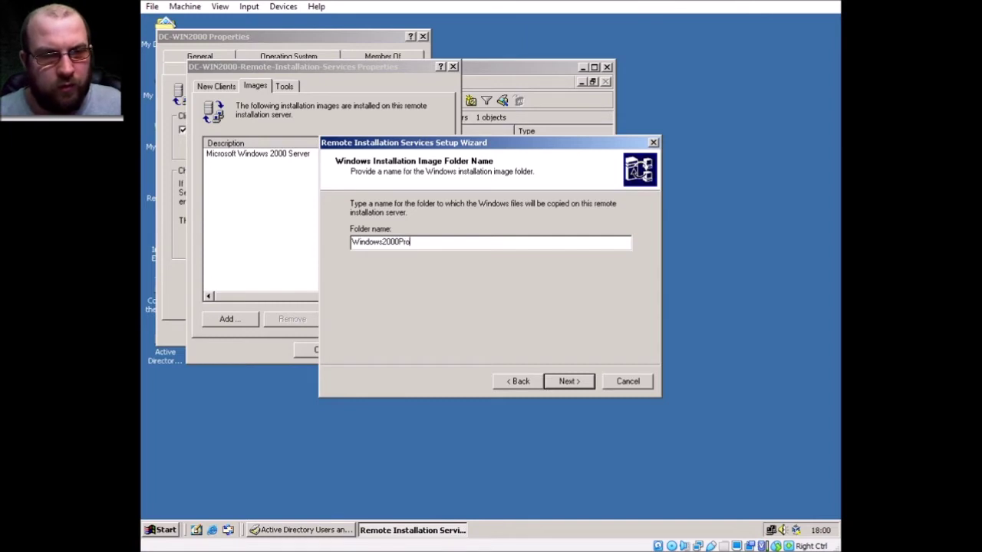
key("BackSpace")
key("BackSpace")
key("BackSpace")
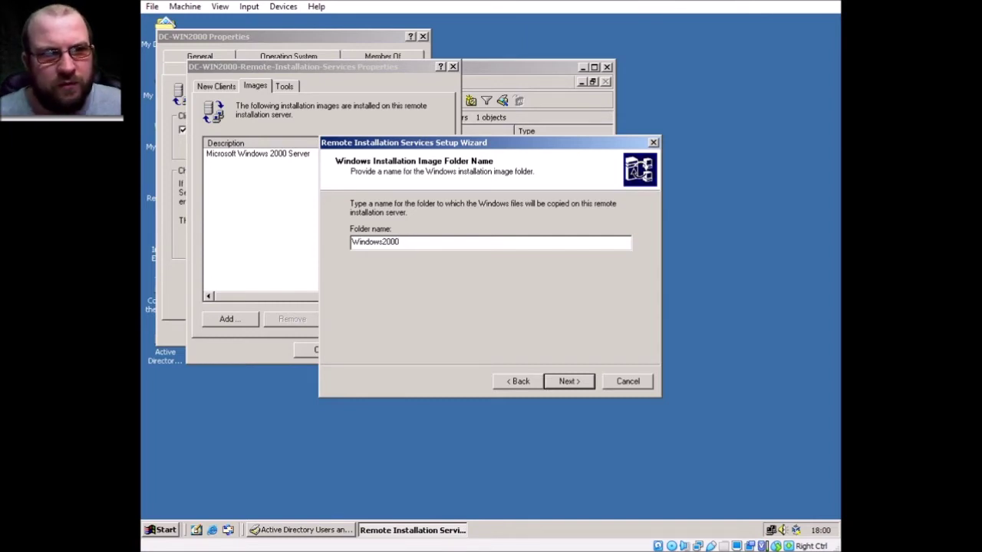
left_click(560, 381)
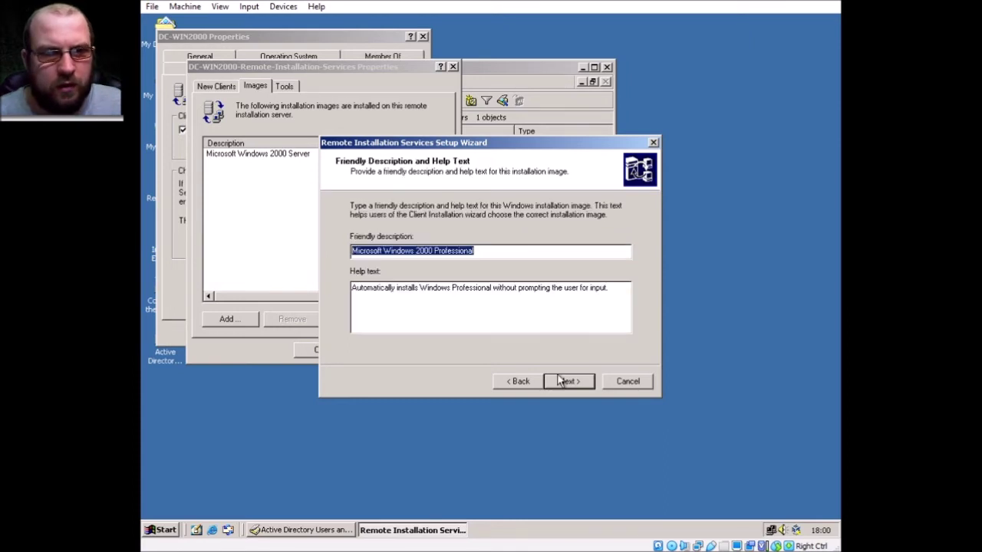
left_click_drag(622, 306, 323, 303)
key("BackSpace")
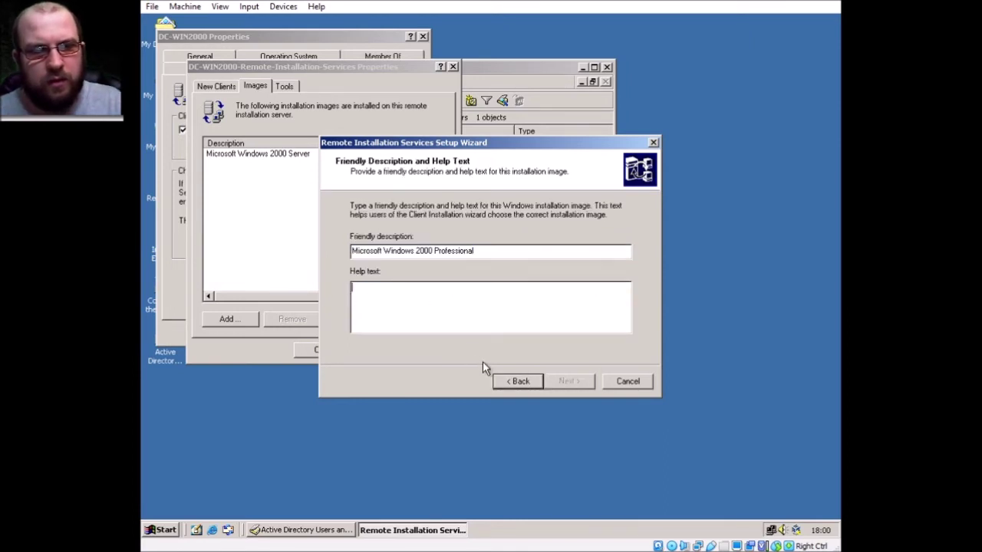
left_click(569, 382)
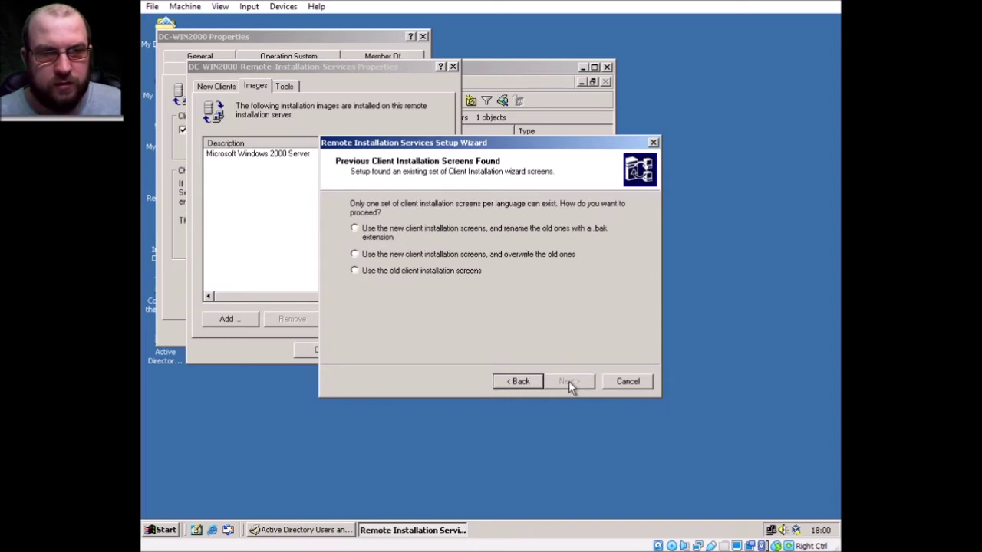
left_click(422, 235)
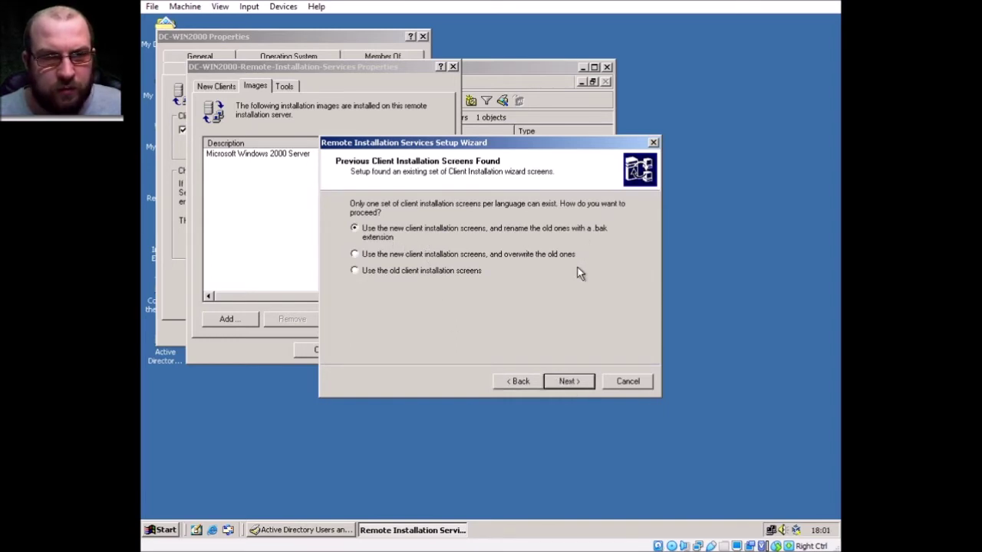
left_click(567, 381)
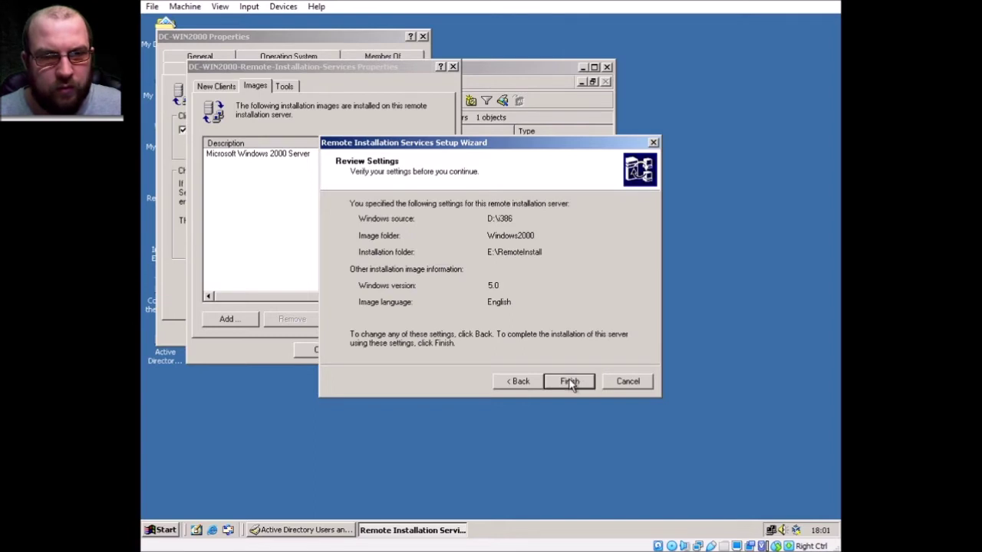
- Finish the Add Image wizard so the Windows 2000 Professional image is copied into RIS
left_click(570, 382)
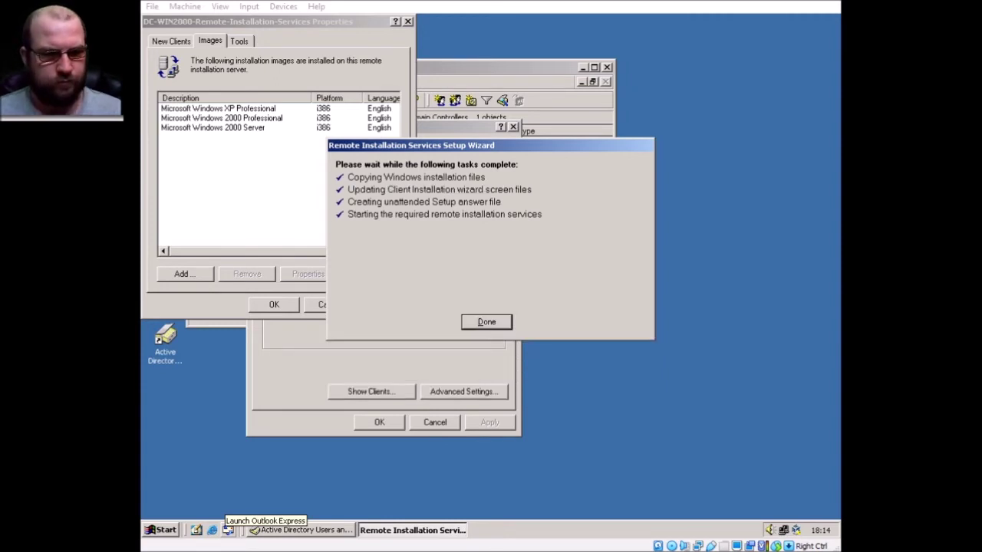
- Close the image wizard, refresh the RIS image list and select the Windows Server 2003 image
left_click(491, 326)
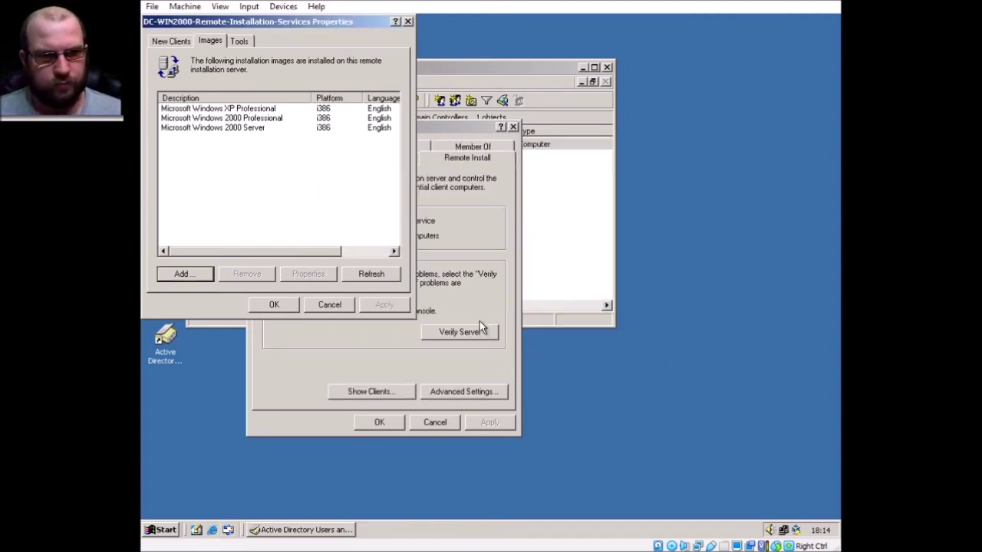
left_click(369, 275)
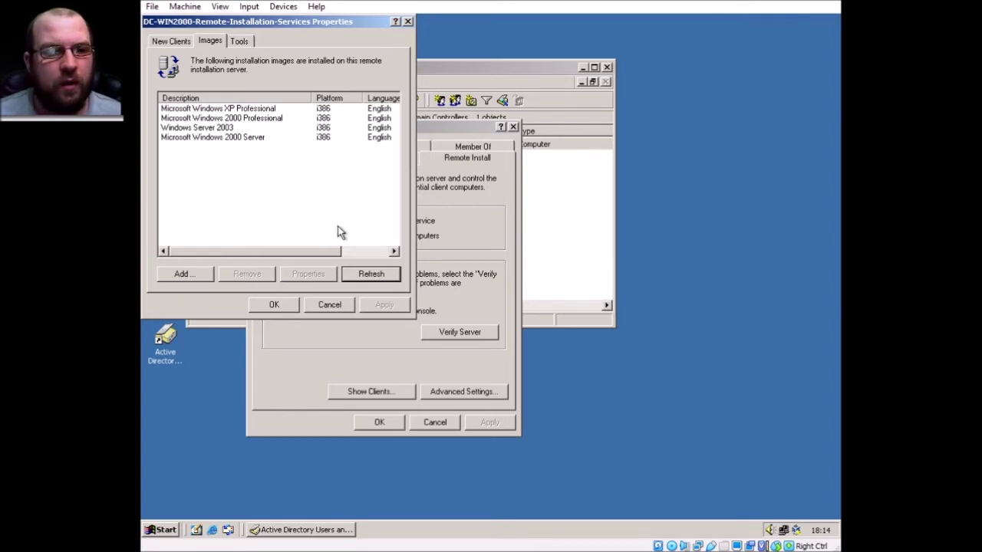
left_click(232, 120)
left_click(251, 138)
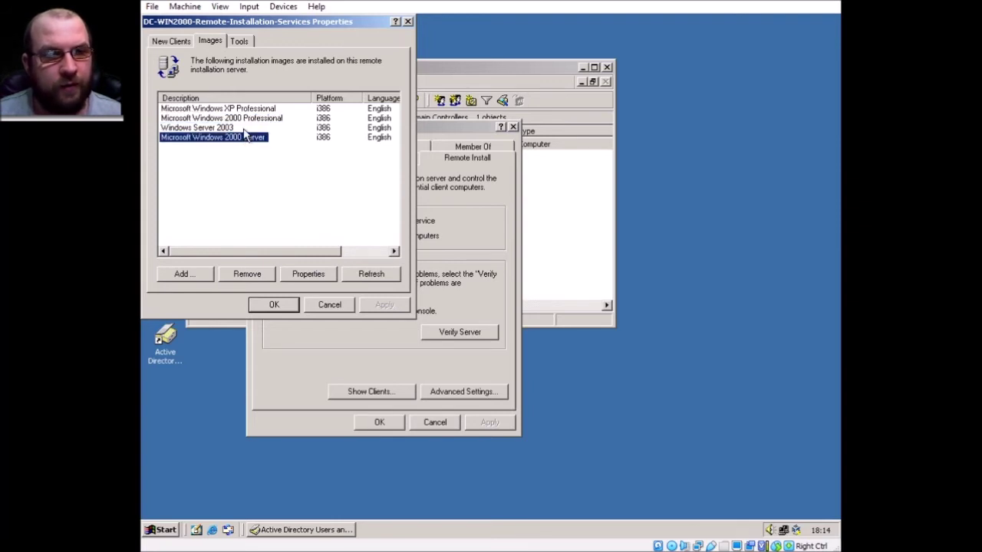
left_click(218, 128)
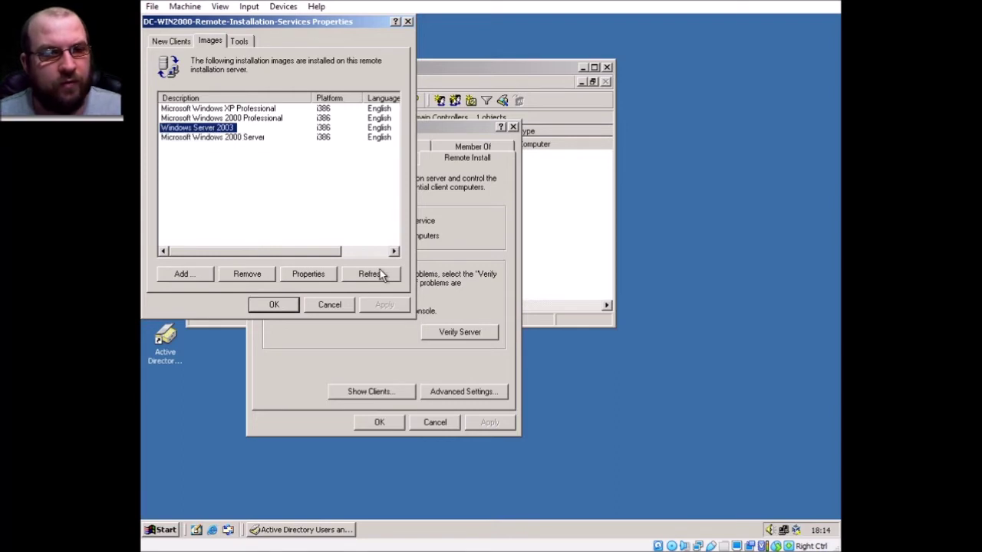
- Correct the Windows Server 2003 image's friendly description to 'Microsoft Windows Server 2003'
left_click(326, 277)
left_click_drag(235, 42, 435, 118)
left_click(439, 178)
type("Microsoft Windows Server 2003")
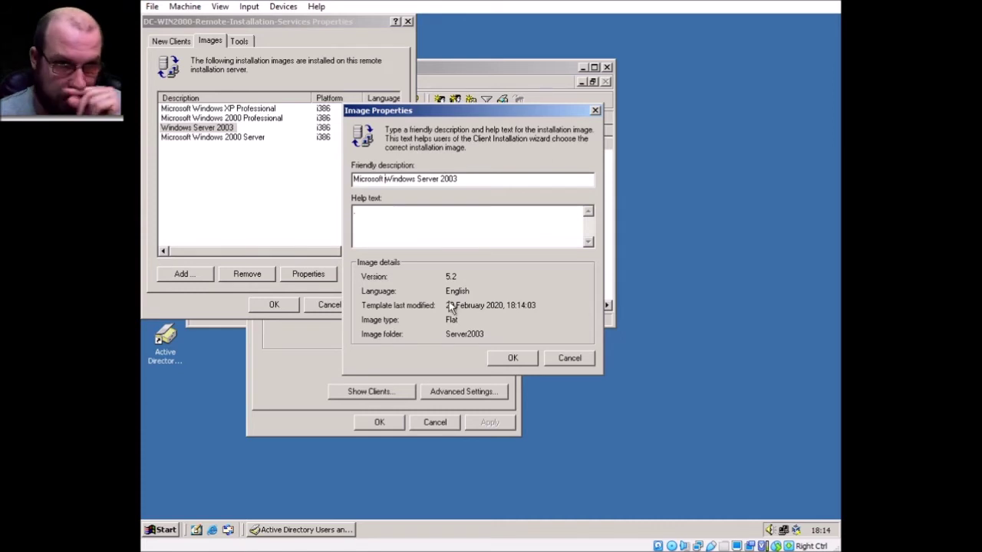
left_click(526, 360)
- Close the remote installation properties and the DC-WIN2000 server properties
left_click_drag(261, 252, 401, 253)
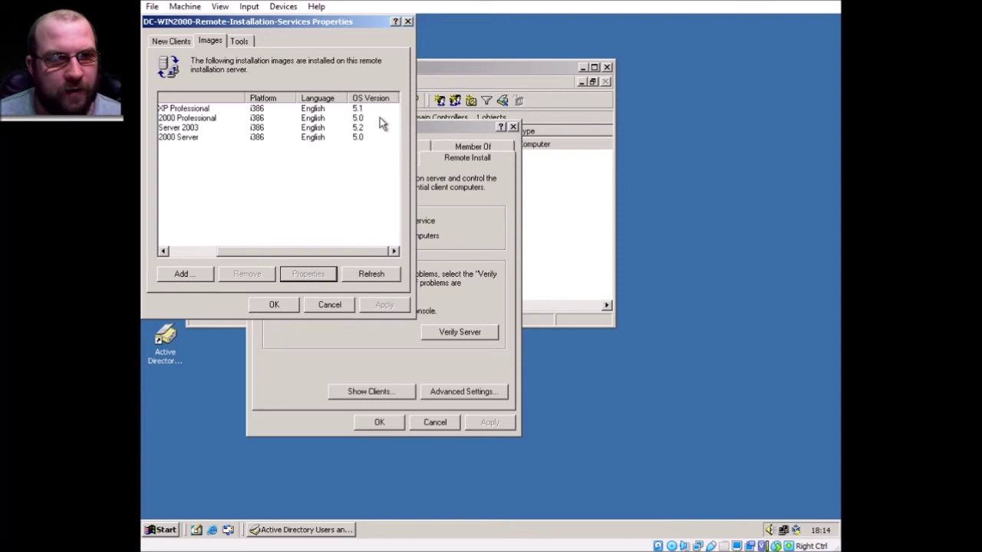
left_click_drag(345, 251, 201, 252)
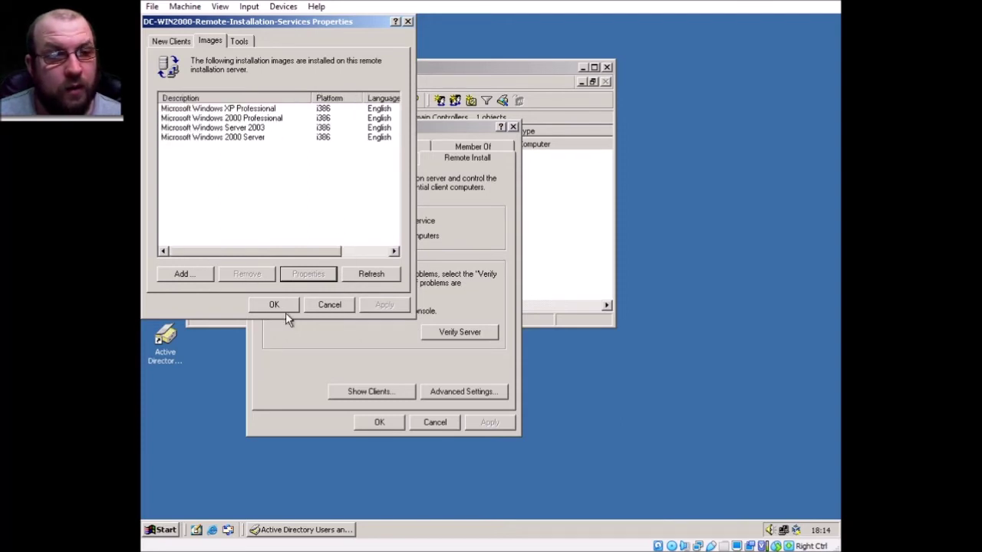
left_click(273, 305)
left_click(384, 423)
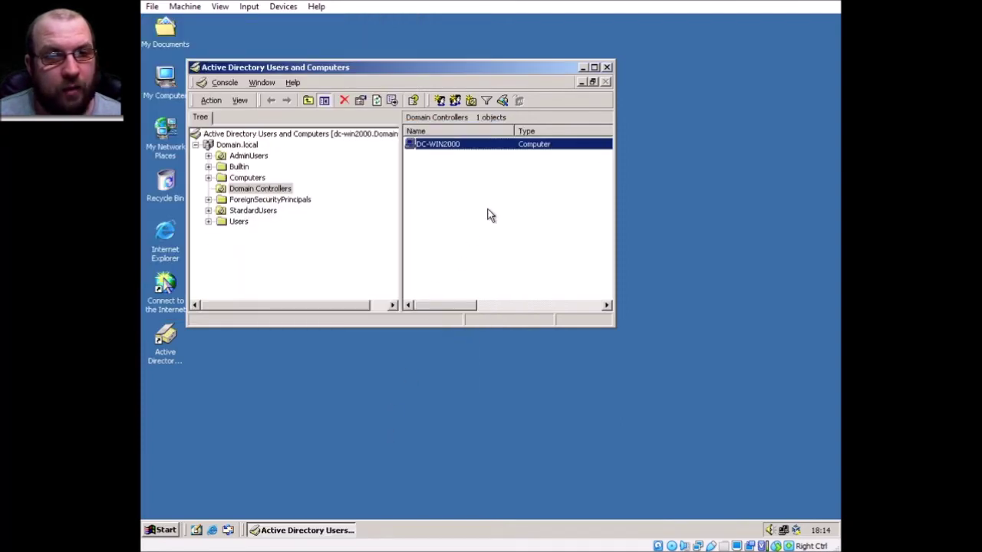
- Close Active Directory Users and Computers, then check the four image folders in E:\RemoteInstall\Setup\English\Images
left_click(606, 68)
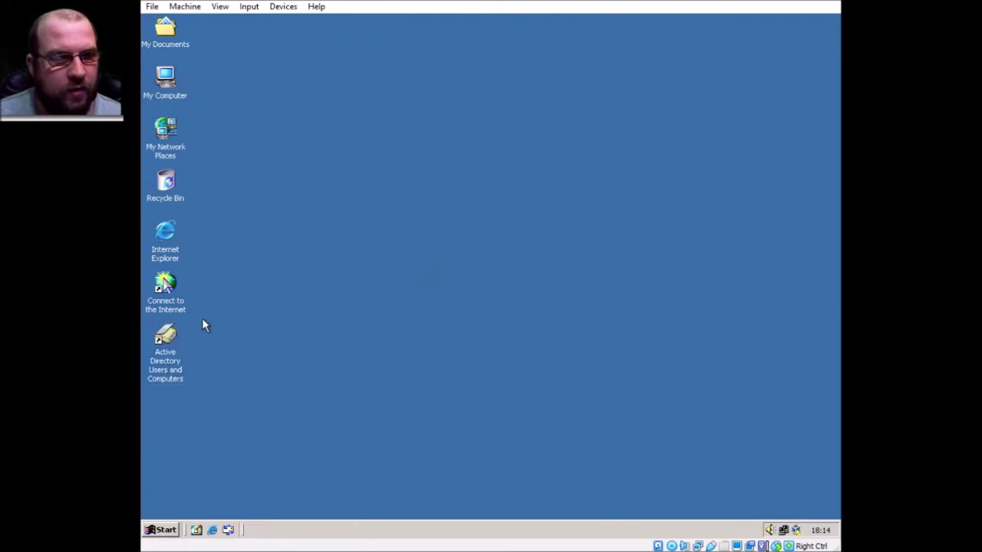
double_click(167, 69)
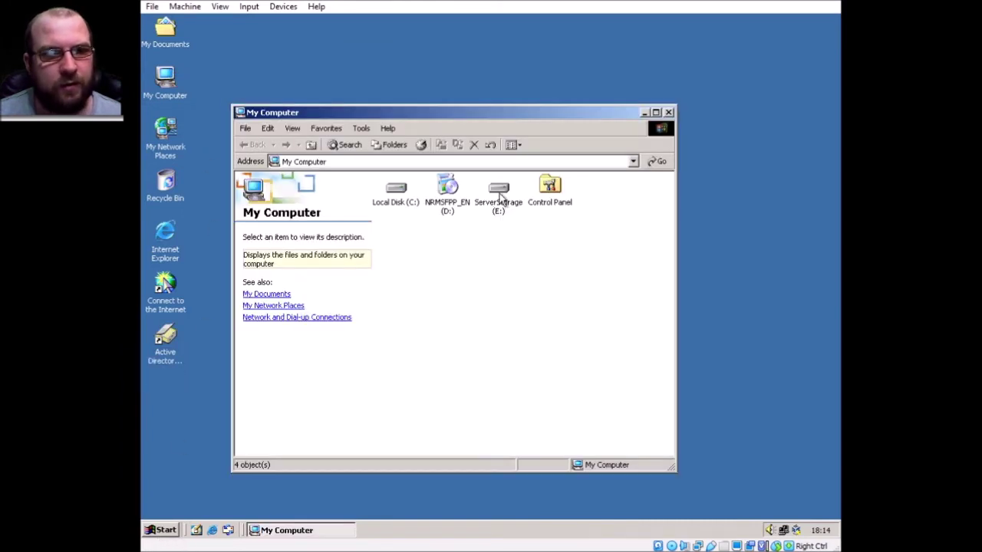
double_click(500, 197)
left_click(396, 188)
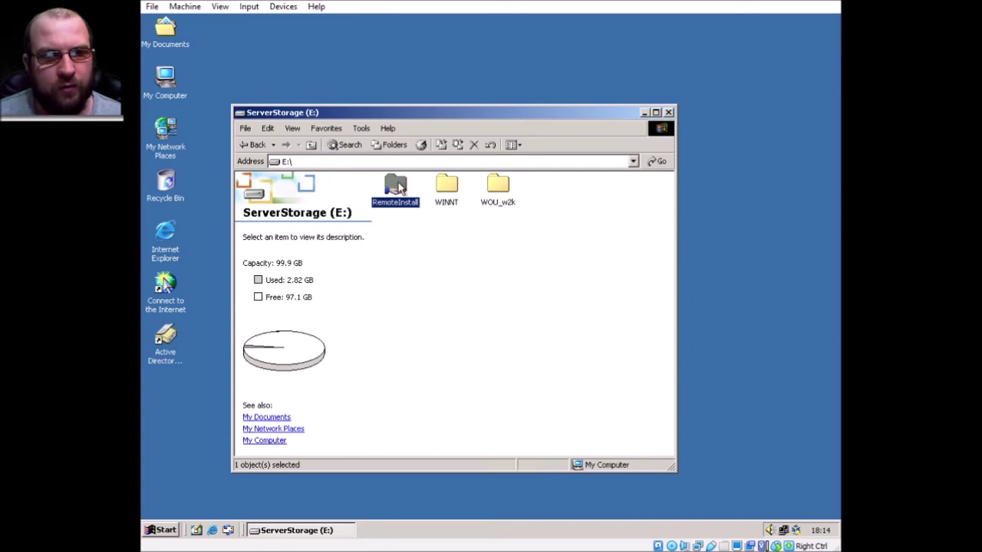
double_click(398, 187)
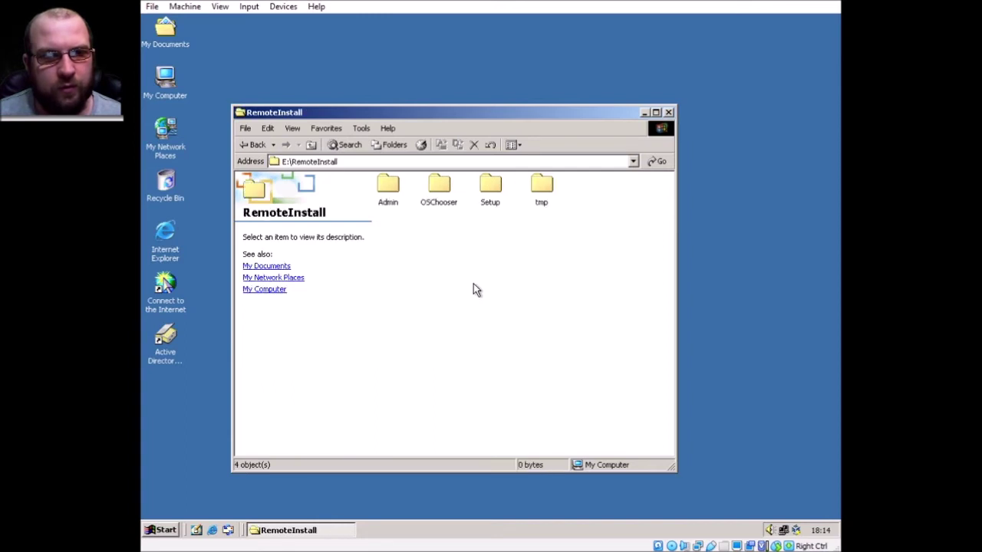
double_click(497, 186)
double_click(400, 188)
double_click(400, 192)
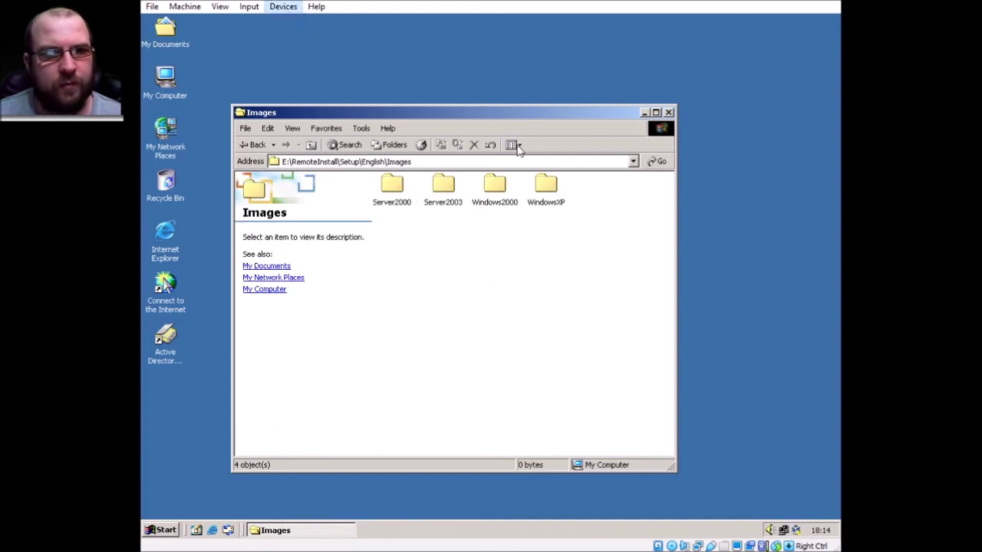
left_click(668, 112)
- Show the Administrative Tools list from Start > Programs
left_click(526, 190)
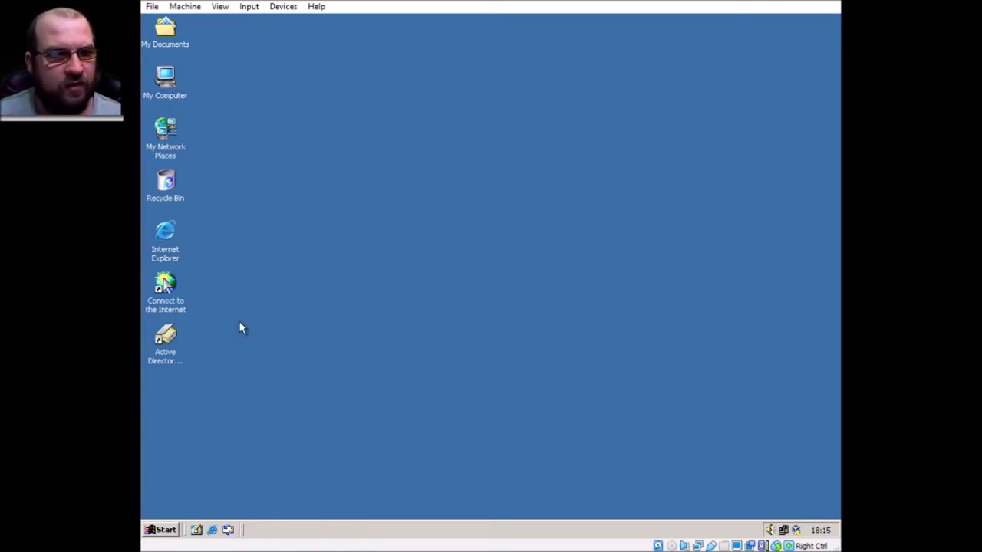
left_click(165, 530)
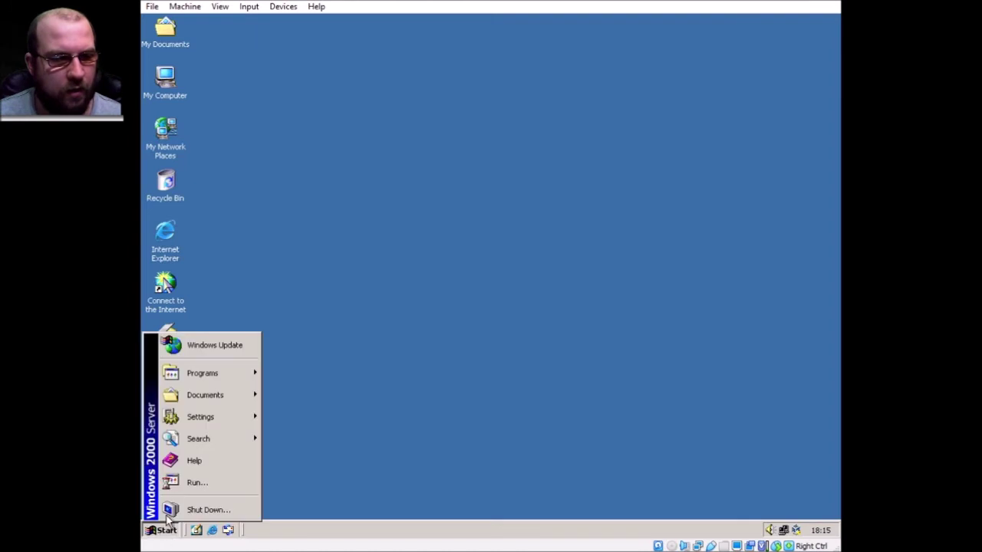
mouse_move(230, 377)
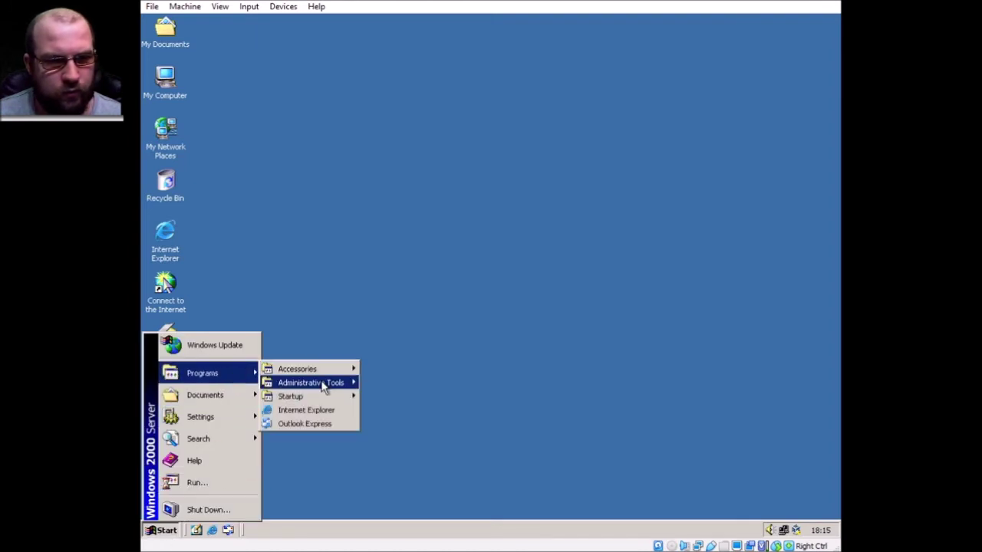
mouse_move(323, 389)
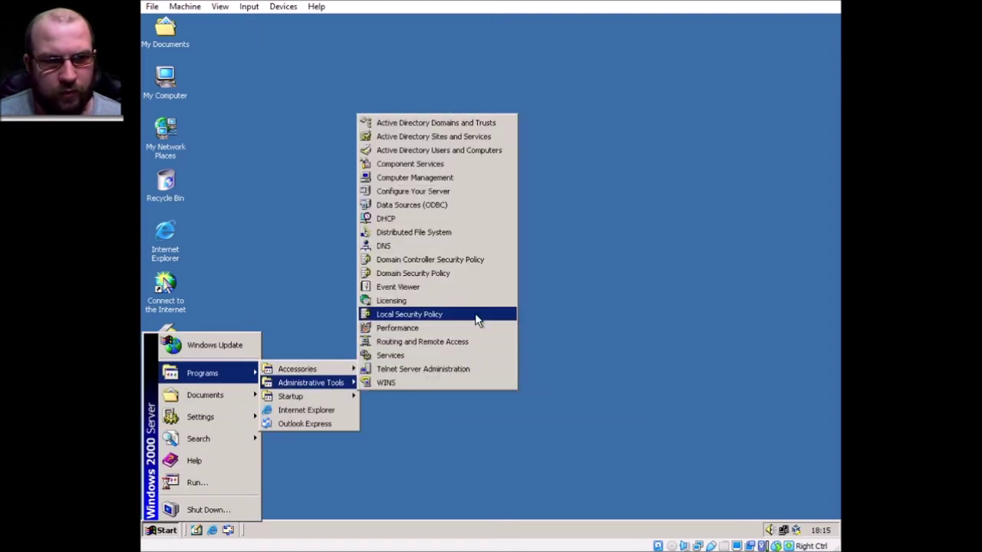
- Launch DHCP and display Address Leases for Scope [192.168.1.0] ClientPCs
left_click(449, 219)
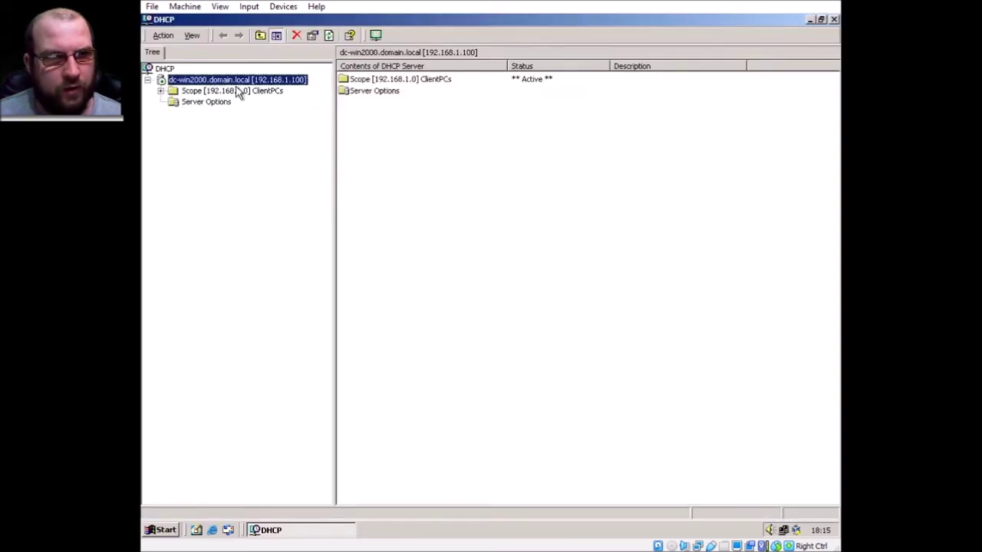
double_click(376, 79)
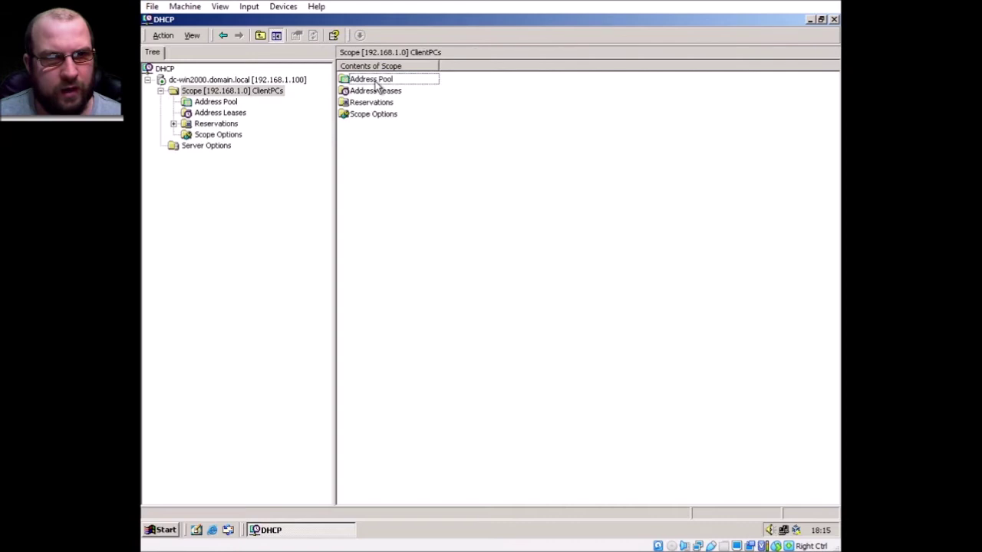
double_click(379, 91)
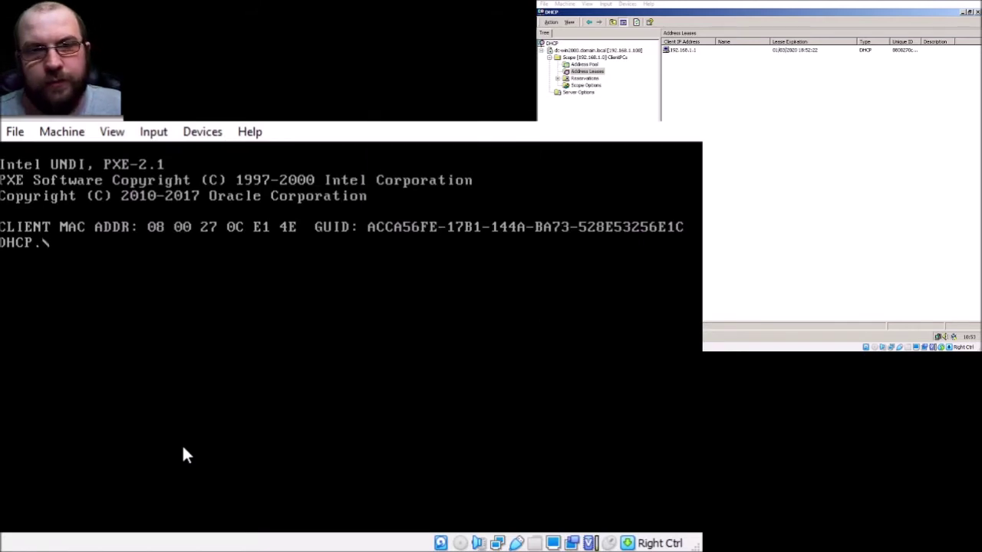
- Network-boot the client with F12 and enter the administrator user name at logon
key("F12")
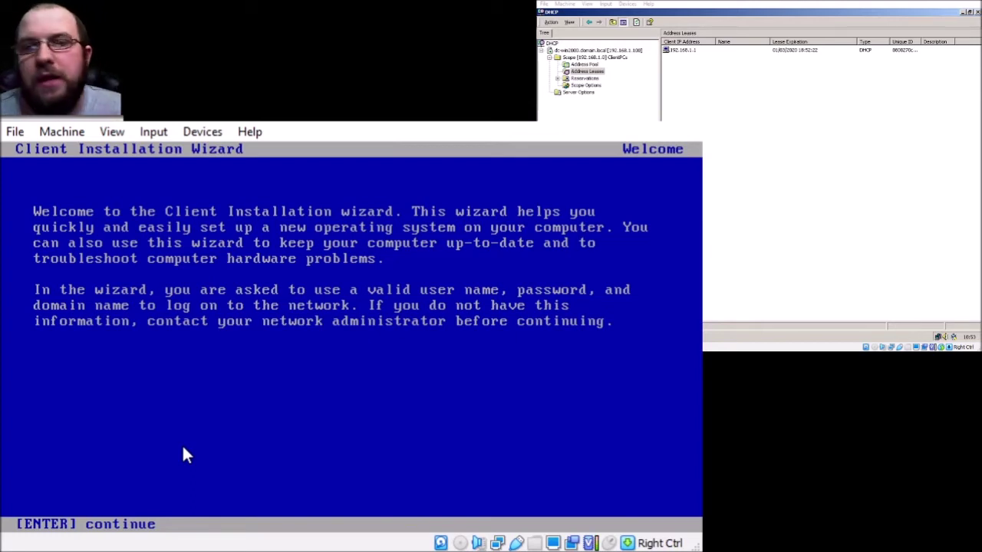
key("Return")
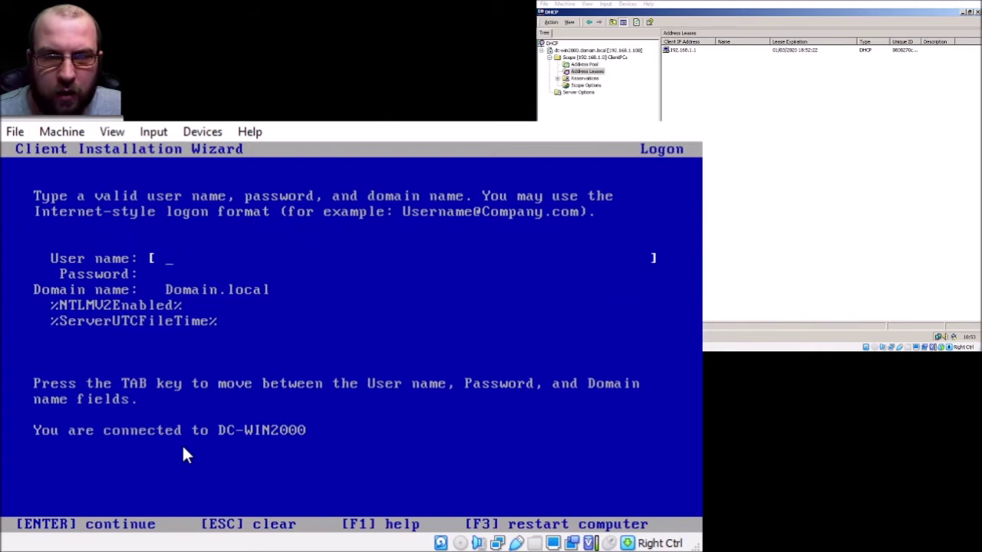
type("administ")
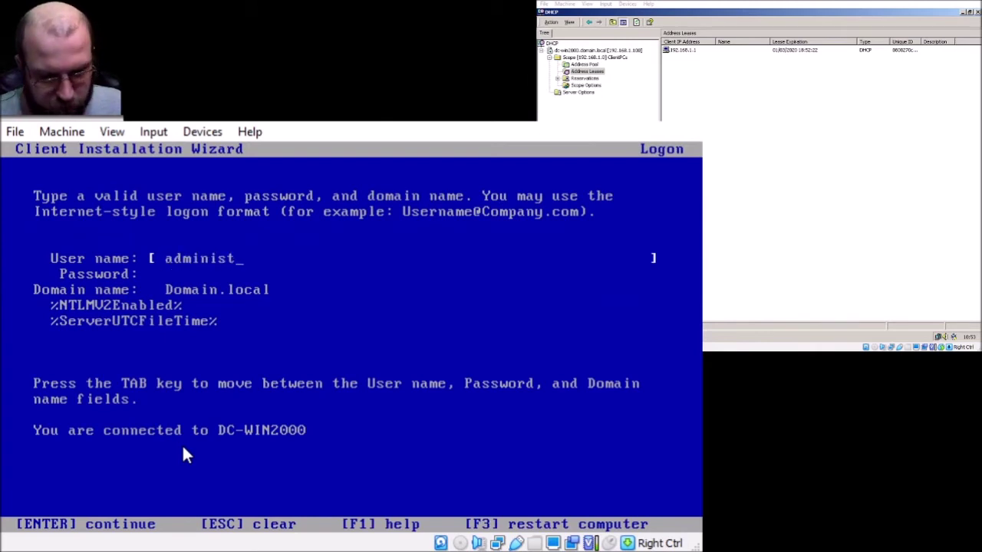
type("rator@domain..oc")
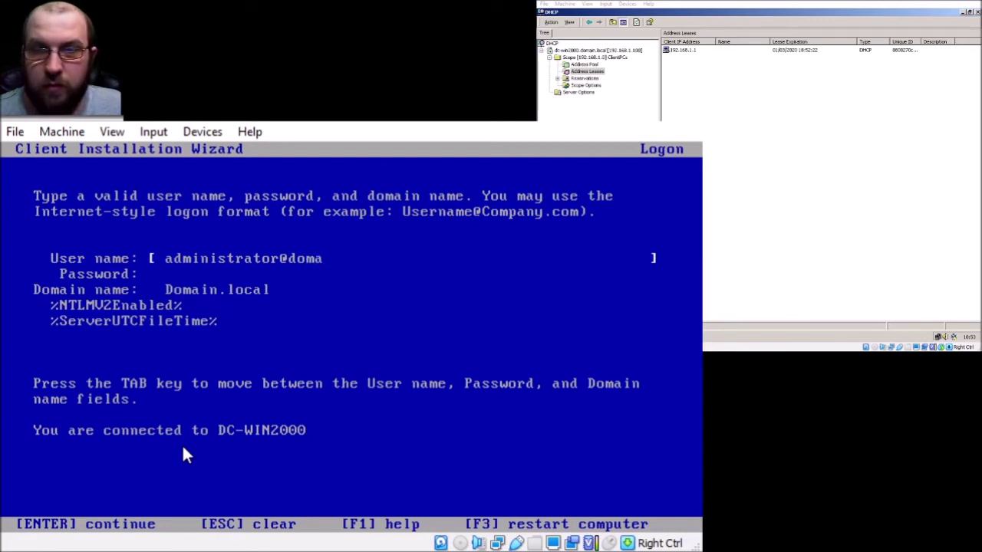
key("BackSpace")
key("BackSpace")
key("BackSpace")
type(".")
key("BackSpace")
type("local")
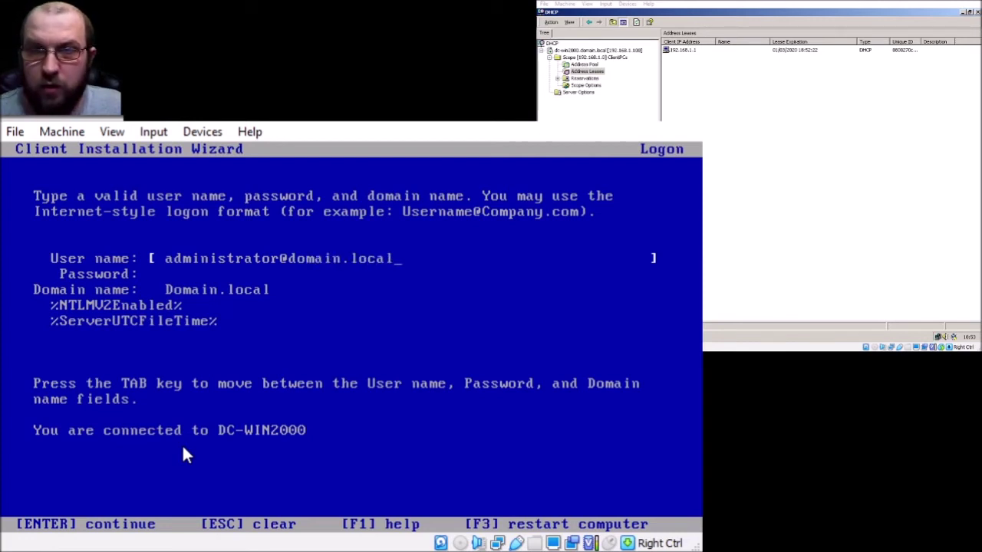
- Enter the password and delete leftover placeholder text below the Domain.local domain
key("Tab")
type("**********")
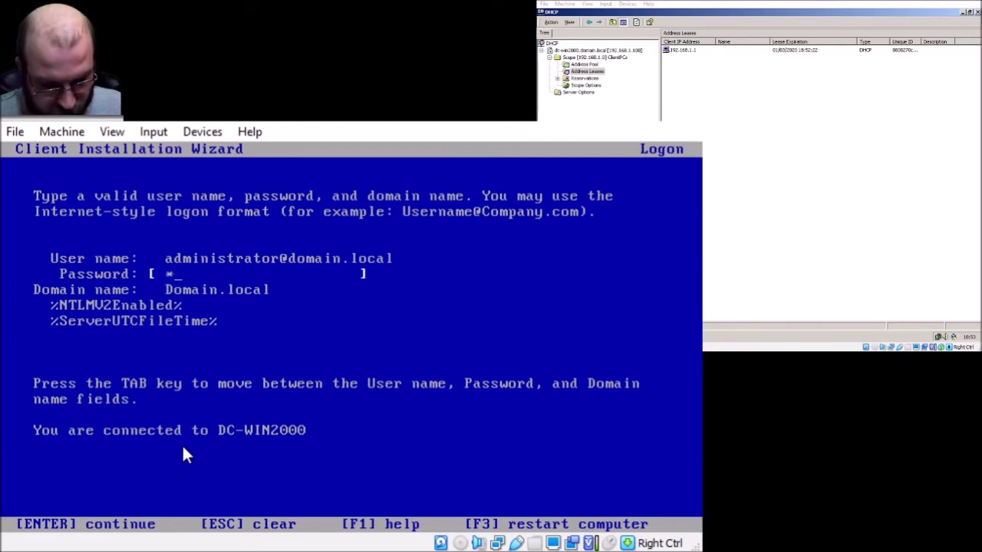
key("Tab")
key("Tab")
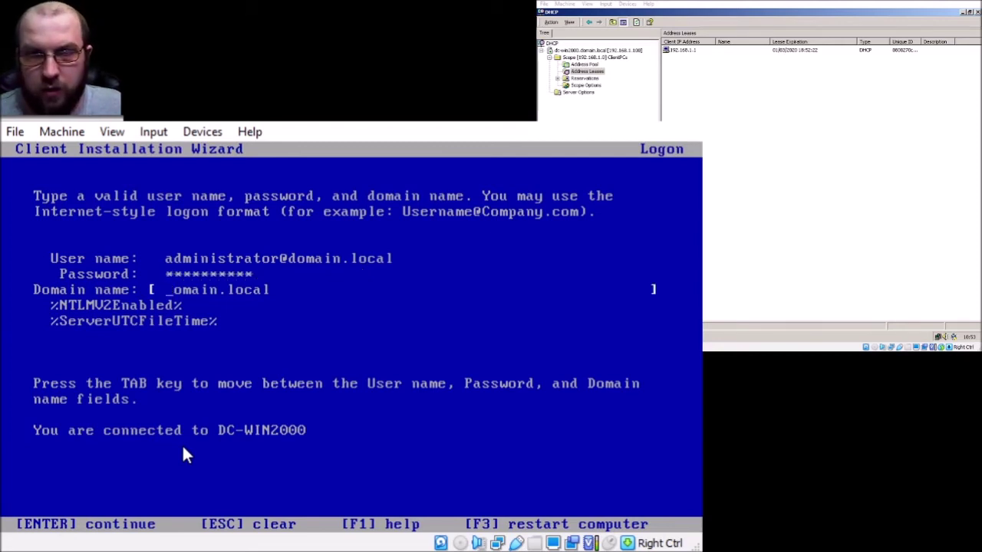
key("Delete")
key("Delete")
key("Delete")
key("Delete")
key("Delete")
key("Delete")
key("Delete")
key("Delete")
key("Delete")
key("Delete")
key("Delete")
key("Delete")
key("Delete")
key("Delete")
key("Delete")
key("Delete")
key("Delete")
key("Delete")
key("Delete")
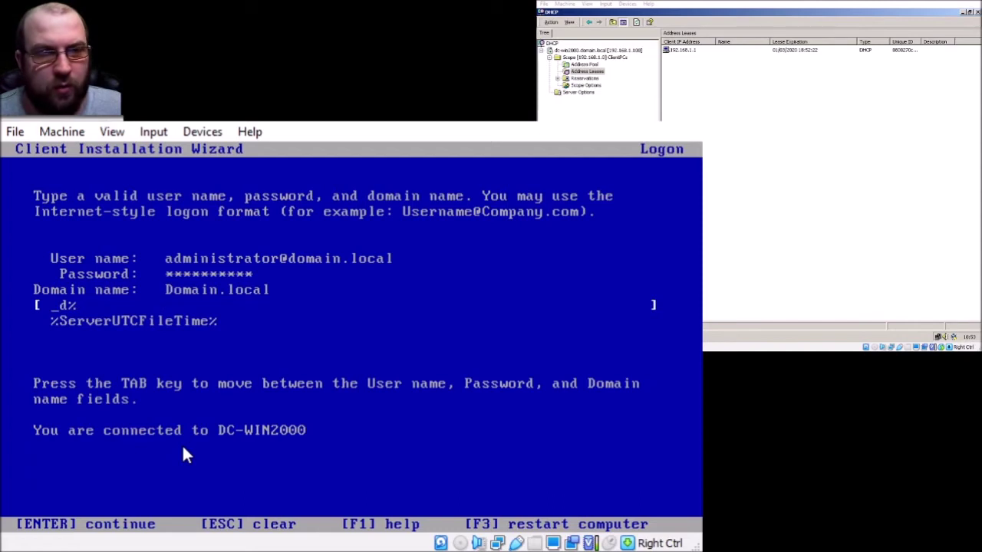
key("Delete")
key("Delete")
key("Delete")
key("Delete")
key("Delete")
key("Delete")
key("Delete")
key("Delete")
key("Delete")
key("Delete")
key("Delete")
key("Delete")
key("Delete")
key("Delete")
key("Delete")
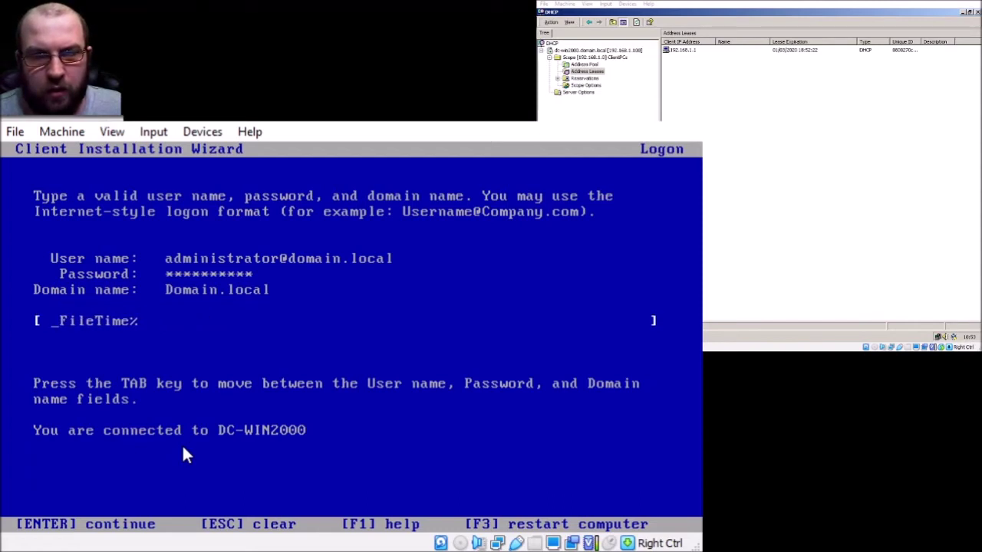
- Submit the logon, choose Windows 2000 Professional, accept the disk-wipe caution and confirm installation
key("Return")
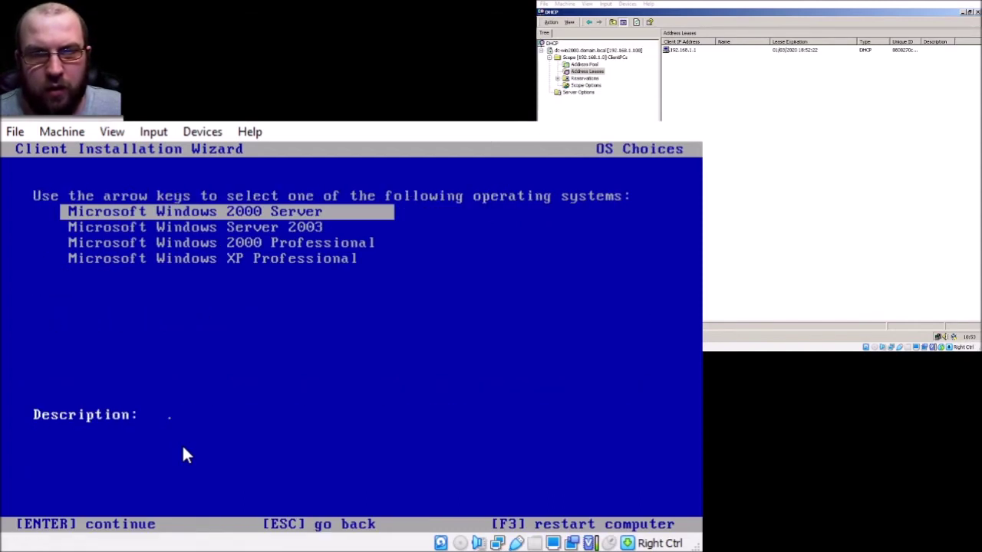
key("Down")
key("Down")
key("Down")
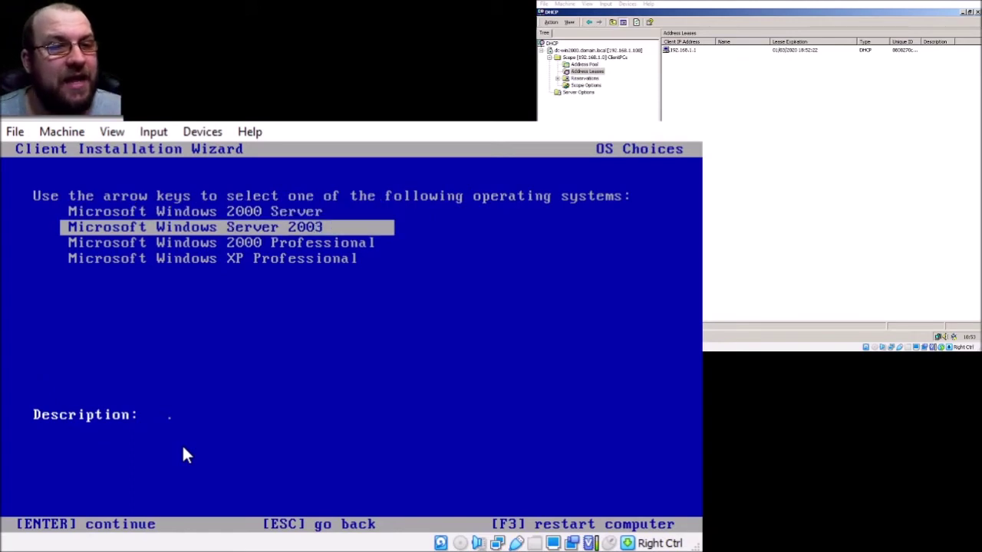
key("Up")
key("Up")
key("Up")
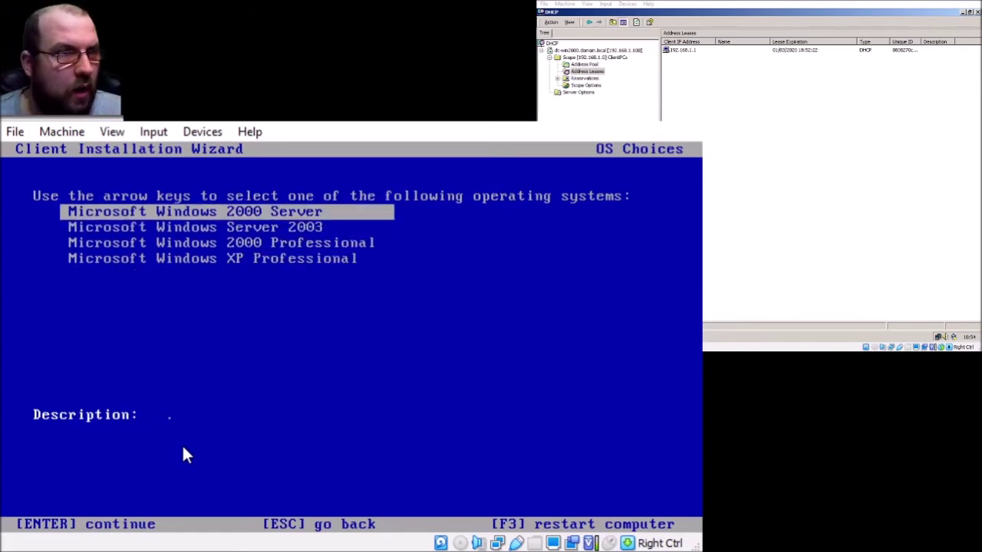
key("Down")
key("Down")
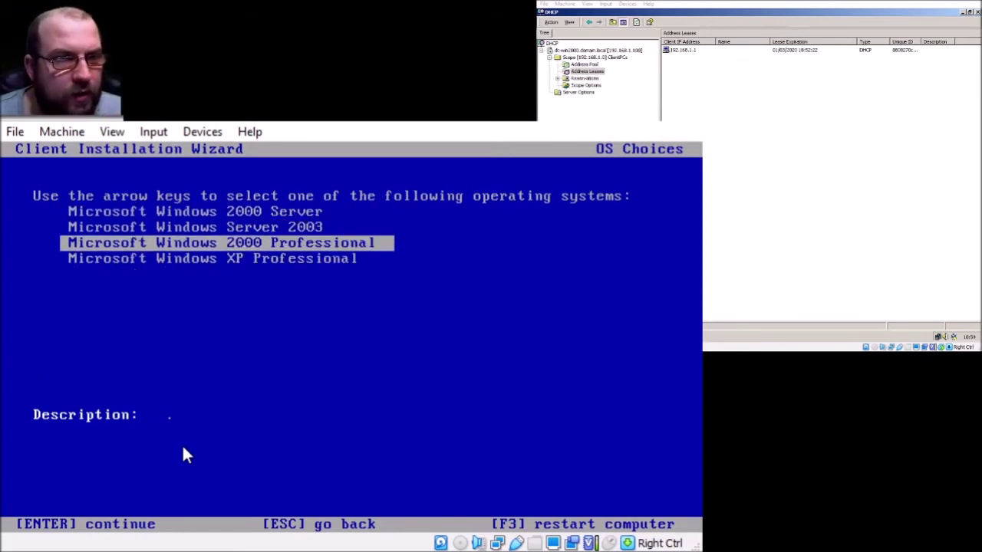
key("Return")
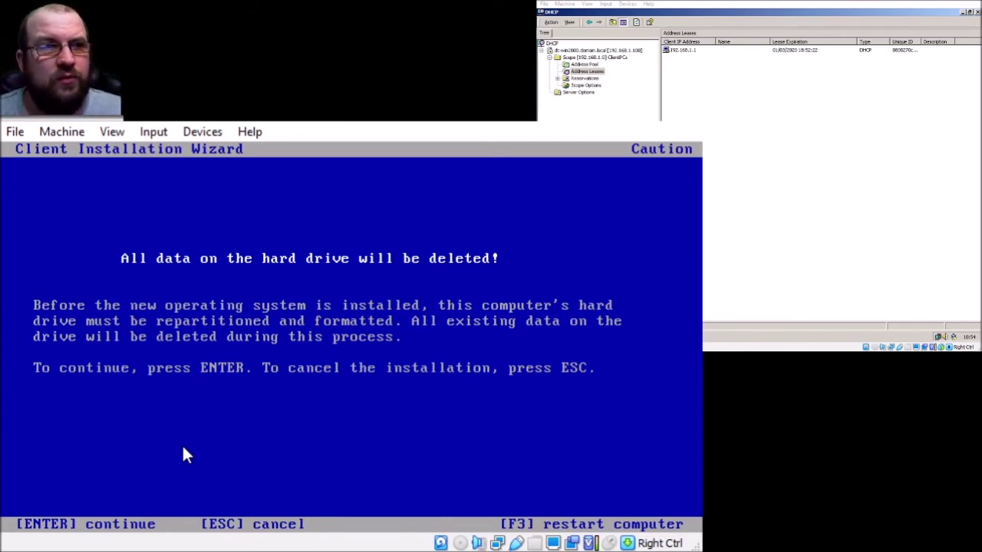
key("Return")
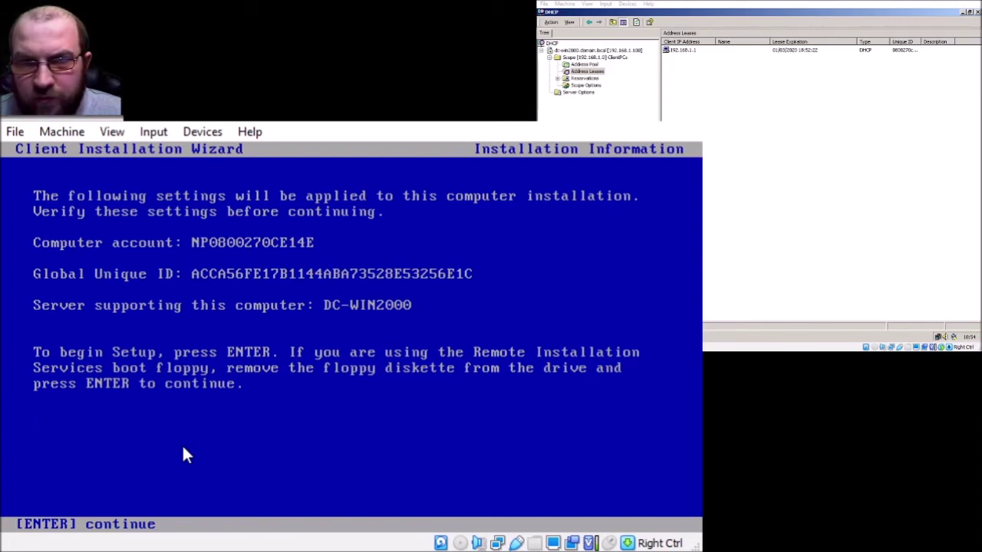
key("Return")
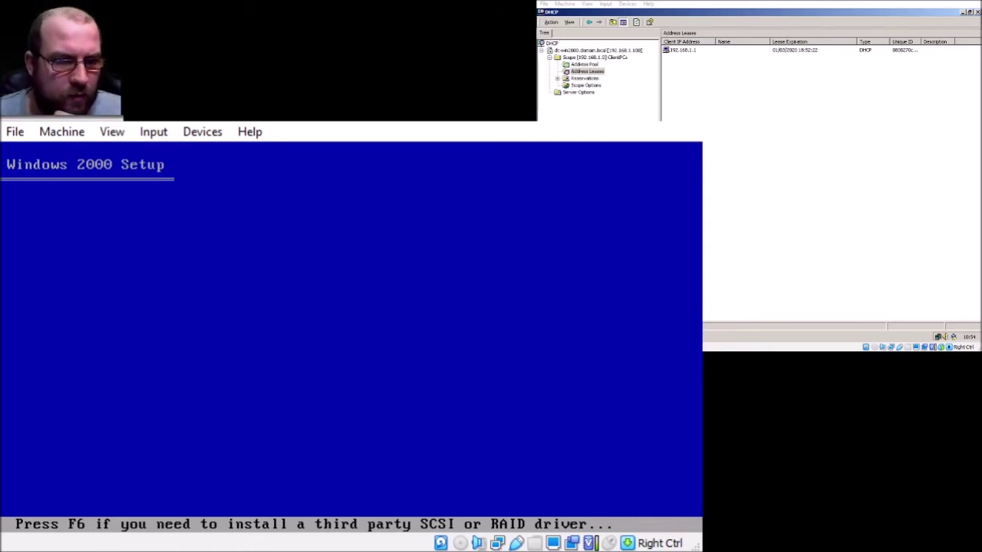
- Refresh the DHCP address leases to see the client's lease, then minimize DHCP
left_click(744, 202)
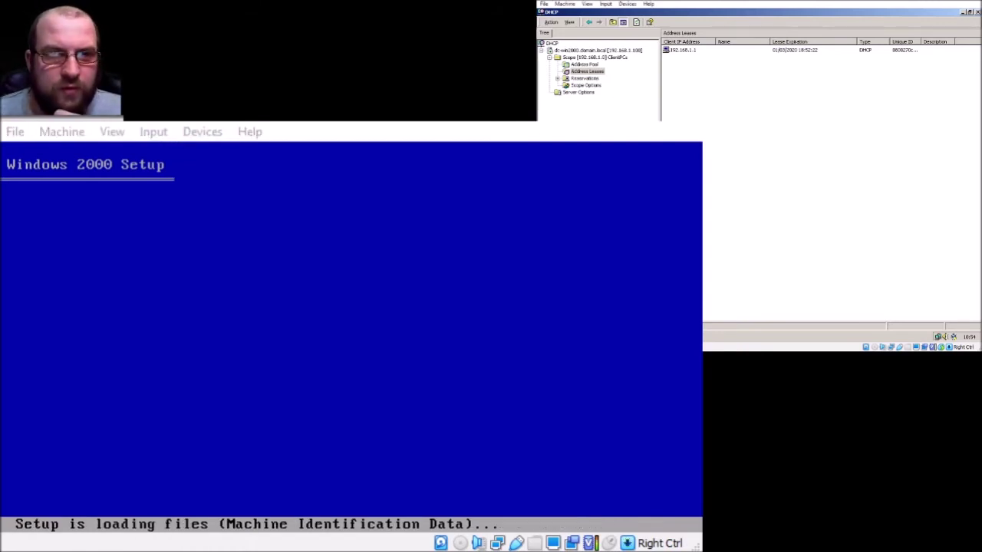
right_click(746, 201)
left_click(763, 202)
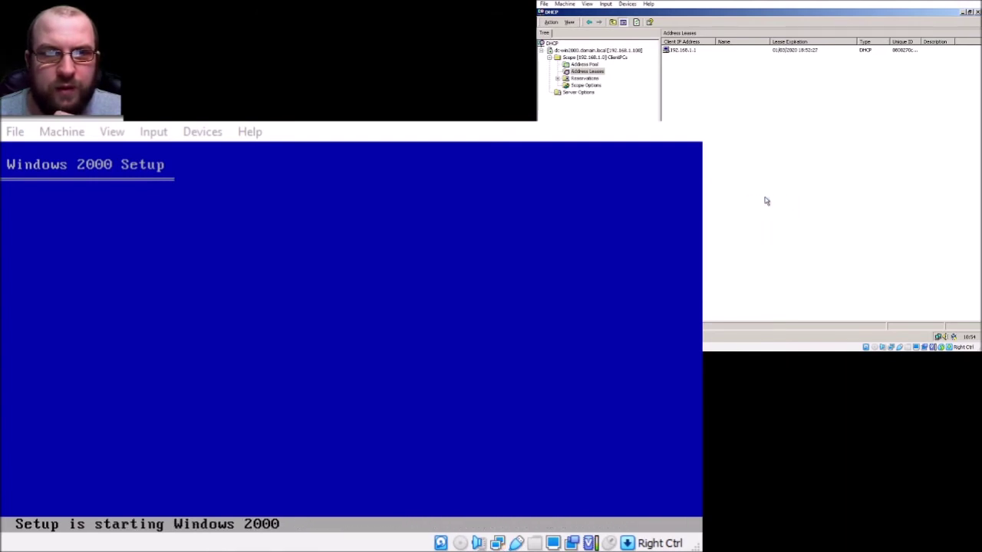
right_click(689, 50)
left_click(714, 78)
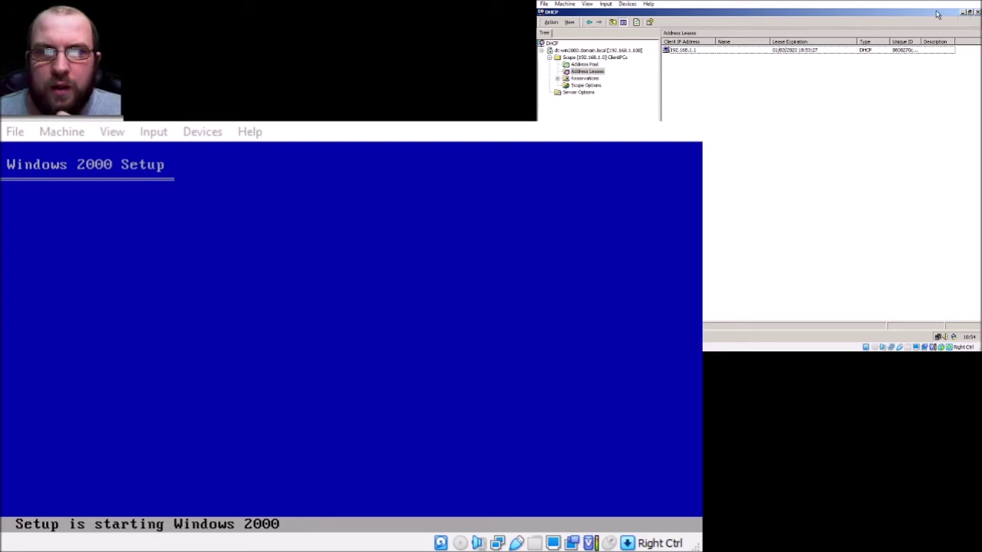
left_click(964, 13)
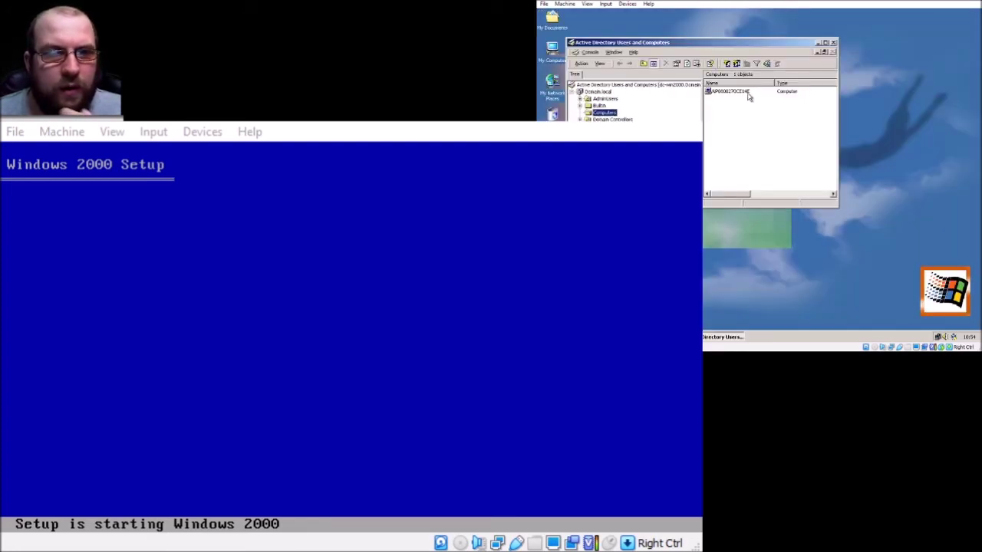
- Maximize Active Directory Users and Computers and review the new client computer's Operating System and General properties
double_click(725, 47)
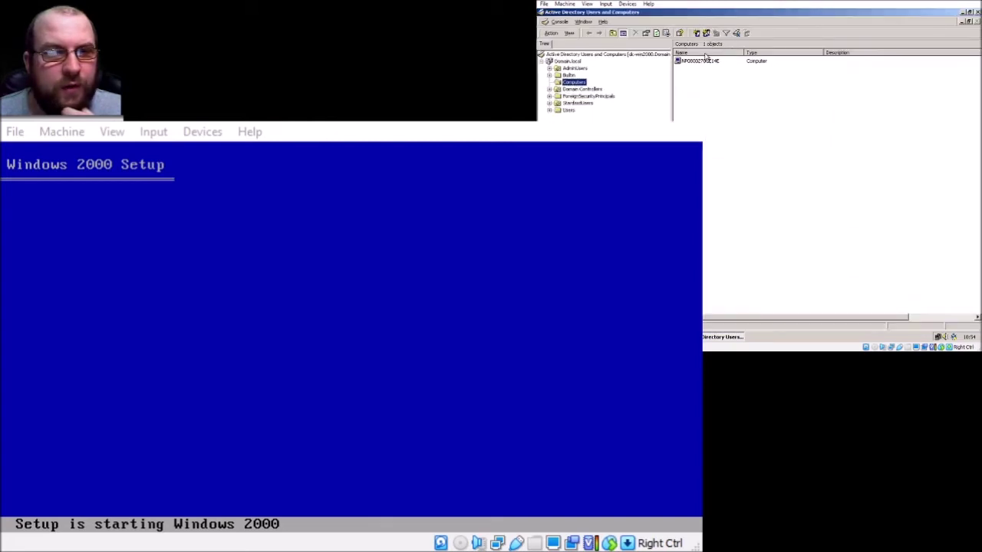
right_click(703, 59)
left_click(729, 125)
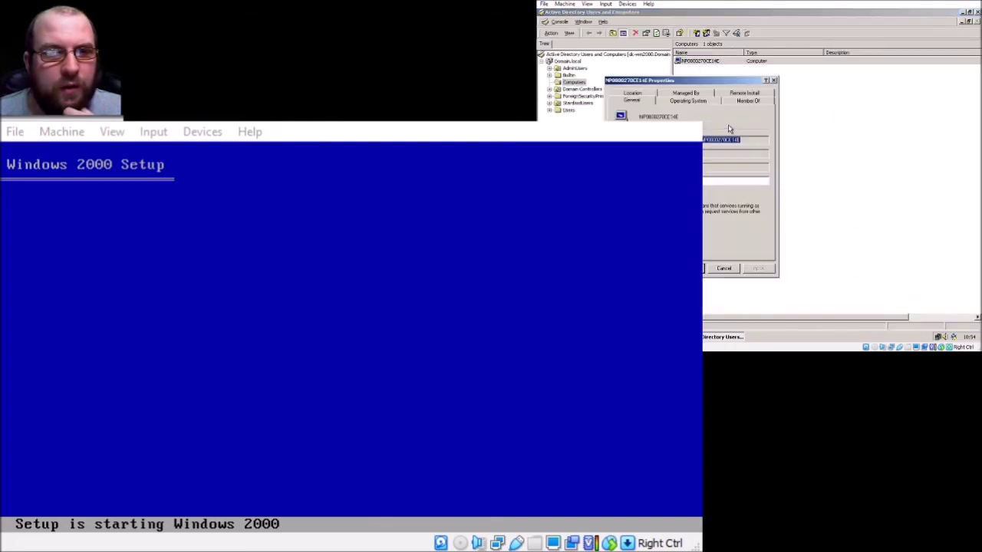
left_click(688, 103)
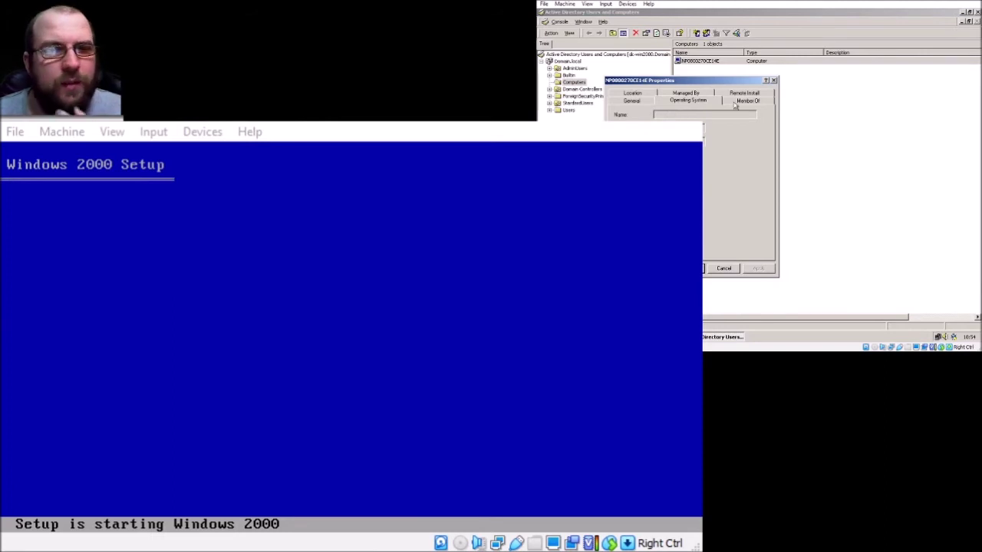
left_click(631, 101)
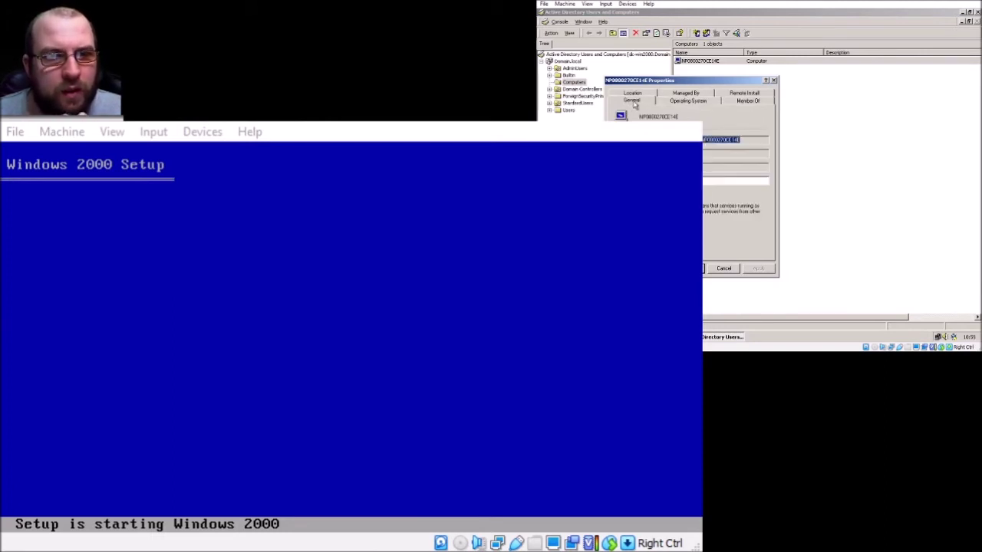
left_click(773, 79)
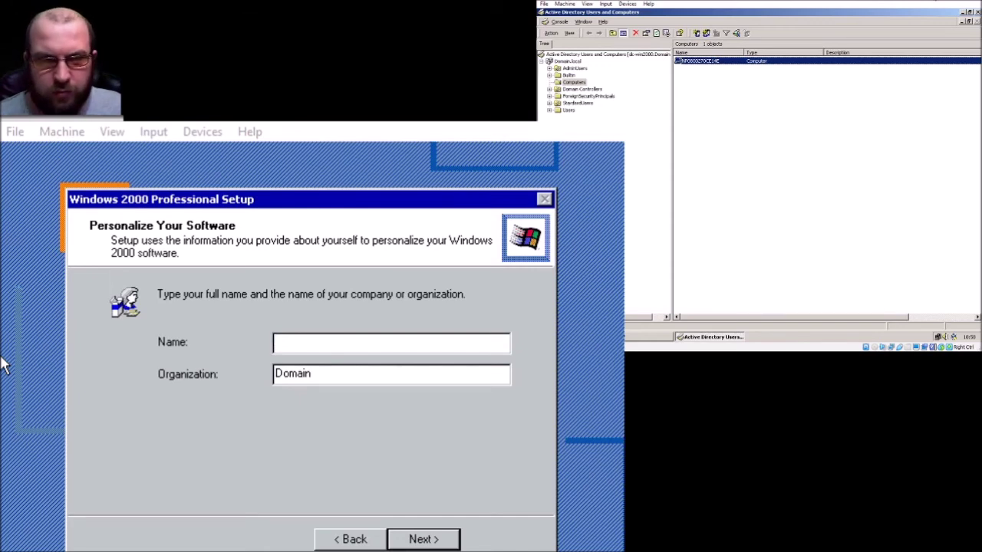
- Enter CLI-win2000 as the registered name, keeping organization Domain, and continue
left_click(390, 345)
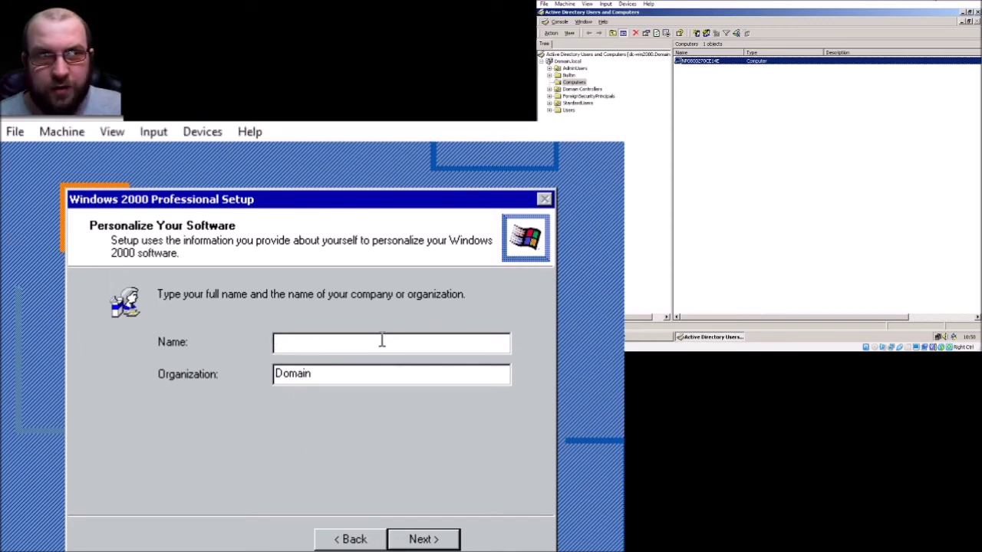
type("C")
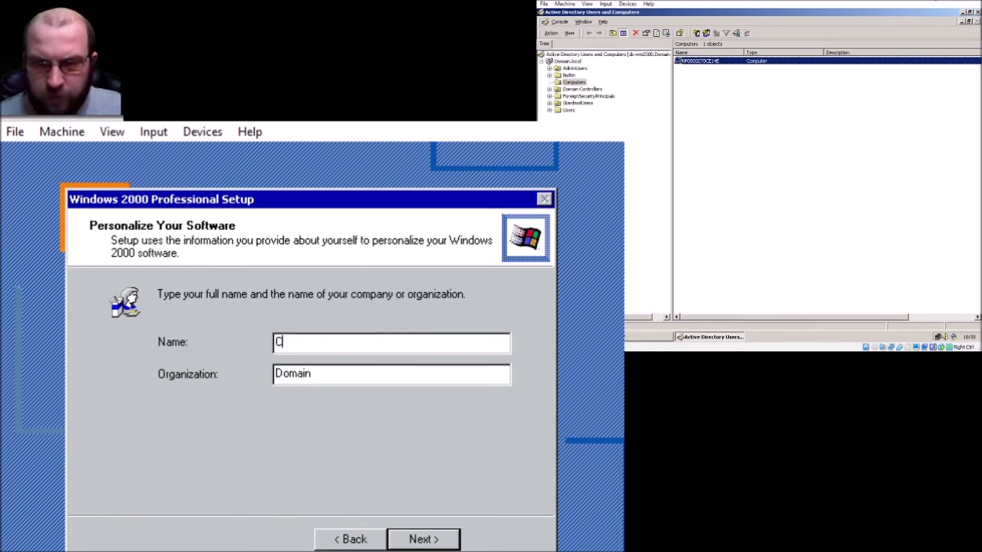
type("LI-")
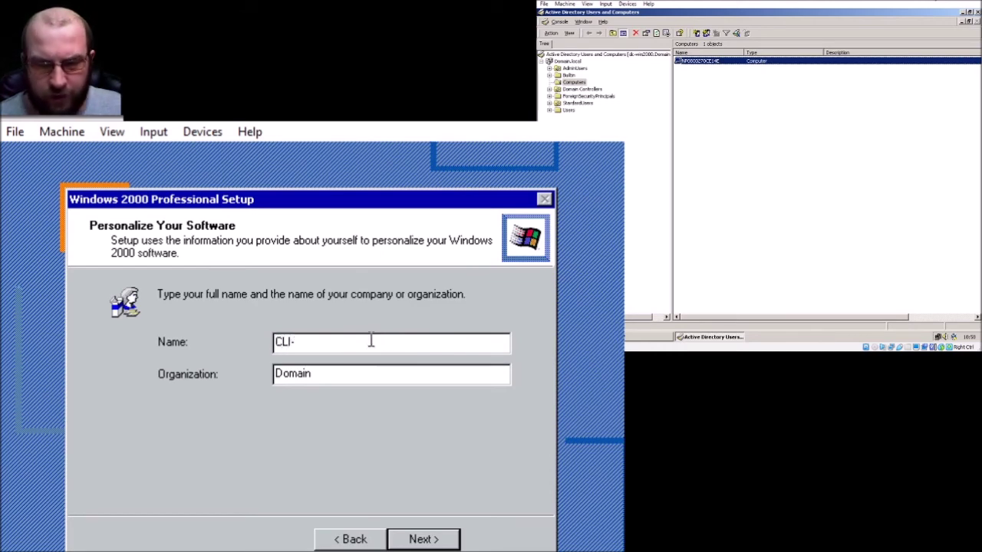
type("2K000")
key("BackSpace")
key("BackSpace")
key("BackSpace")
key("BackSpace")
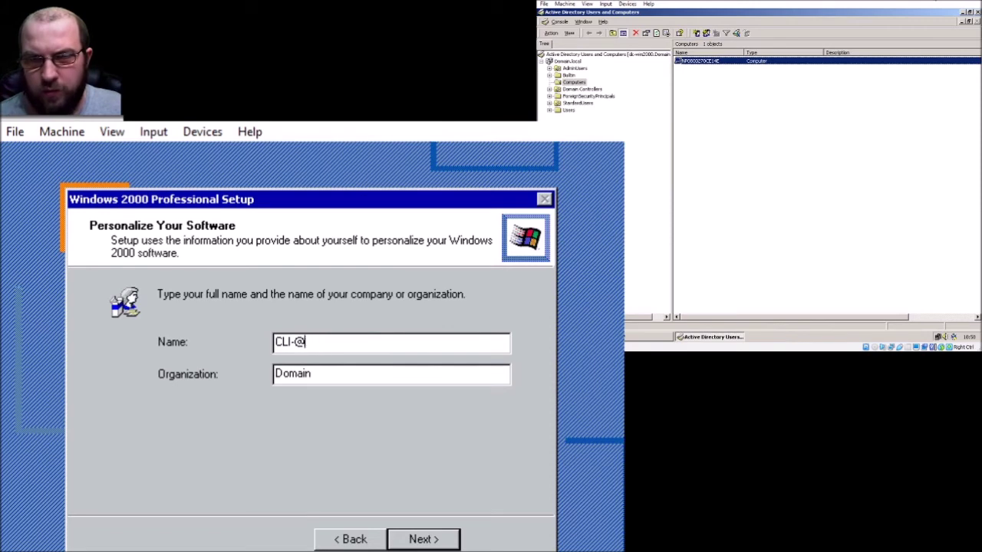
type("000")
key("BackSpace")
key("BackSpace")
key("BackSpace")
key("BackSpace")
key("BackSpace")
type("-Win")
key("BackSpace")
key("BackSpace")
key("BackSpace")
type("win")
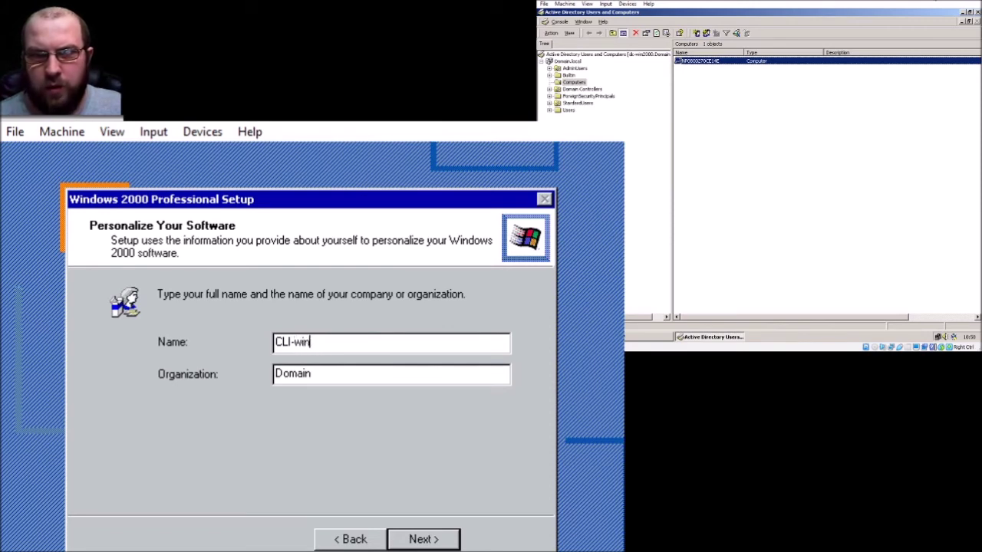
type("2000")
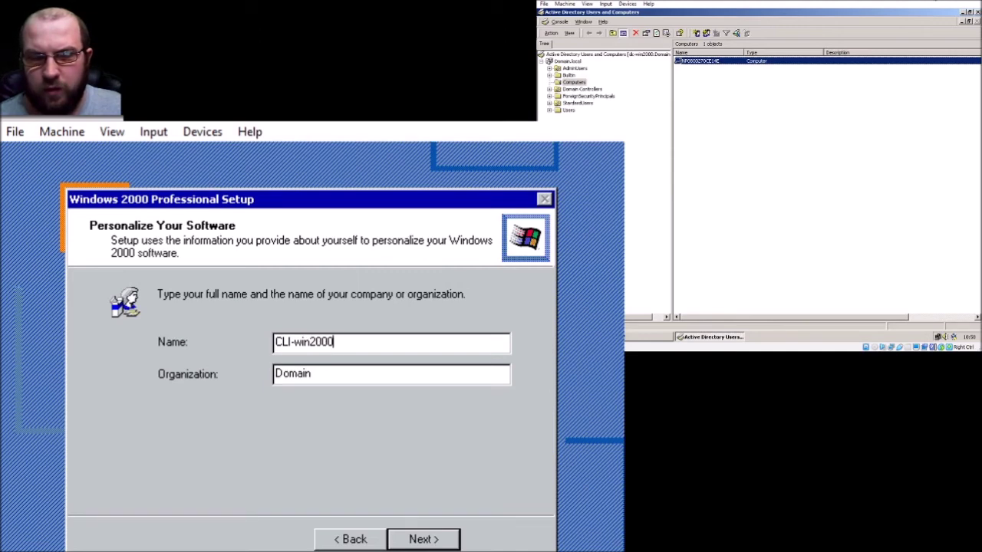
key("Return")
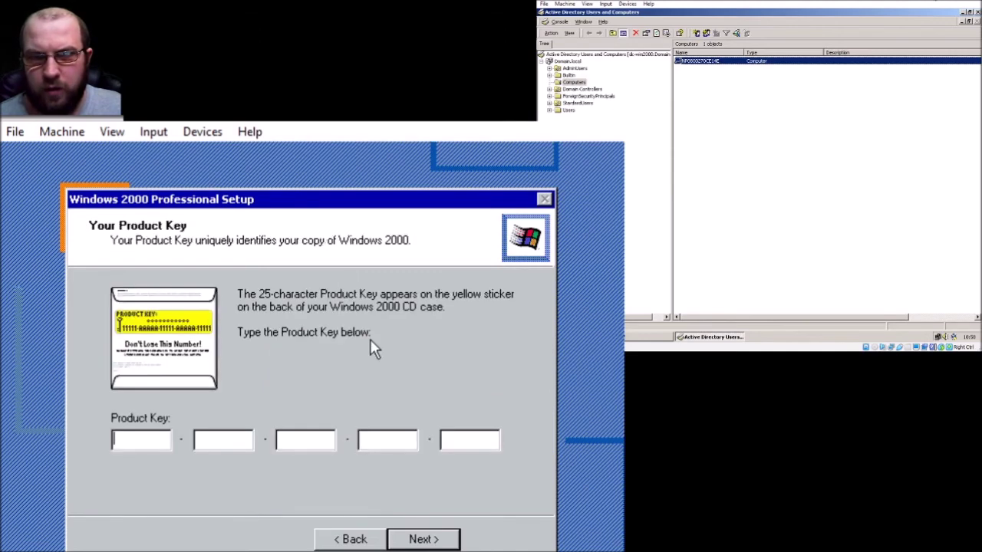
- Attempt to continue past the Product Key page and dismiss the invalid-key error
key("Return")
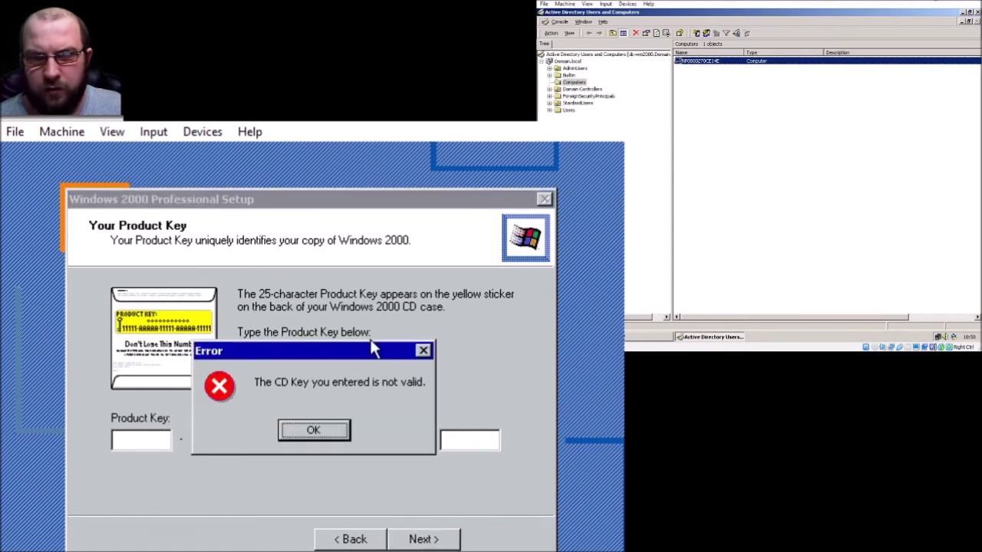
key("Return")
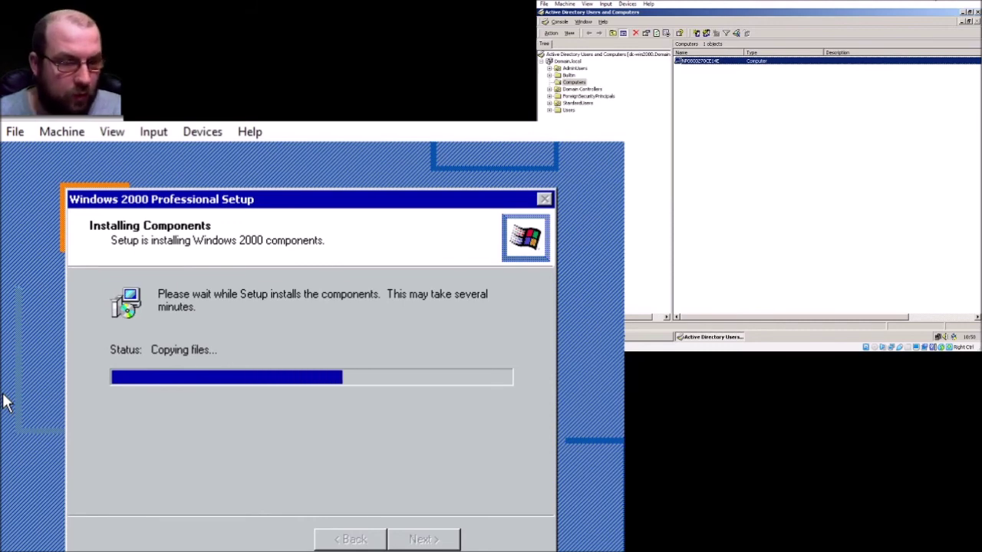
right_click(718, 134)
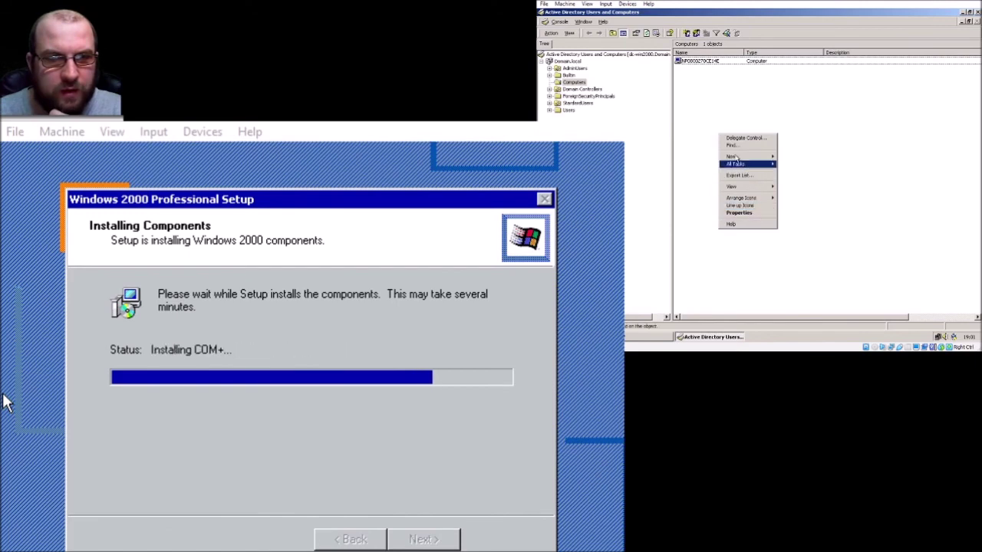
left_click(685, 119)
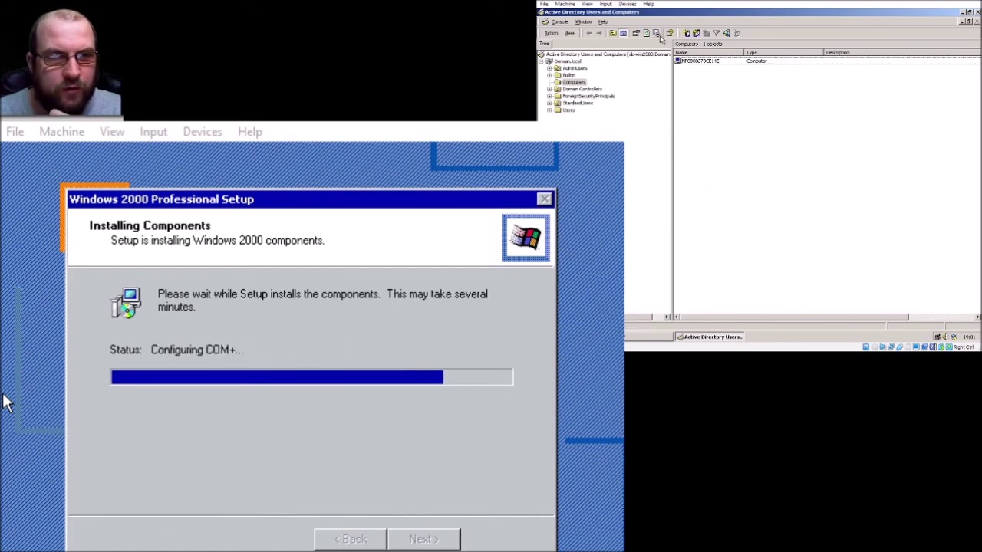
- Check the client computer's Operating System details in Active Directory Users and Computers
right_click(699, 61)
left_click(719, 127)
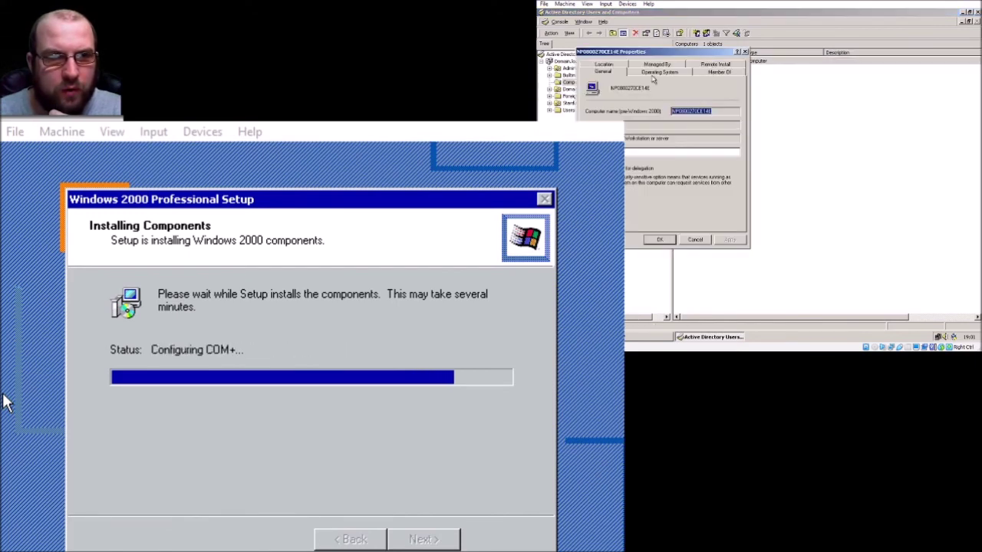
left_click(651, 71)
left_click_drag(687, 54, 818, 97)
left_click(829, 129)
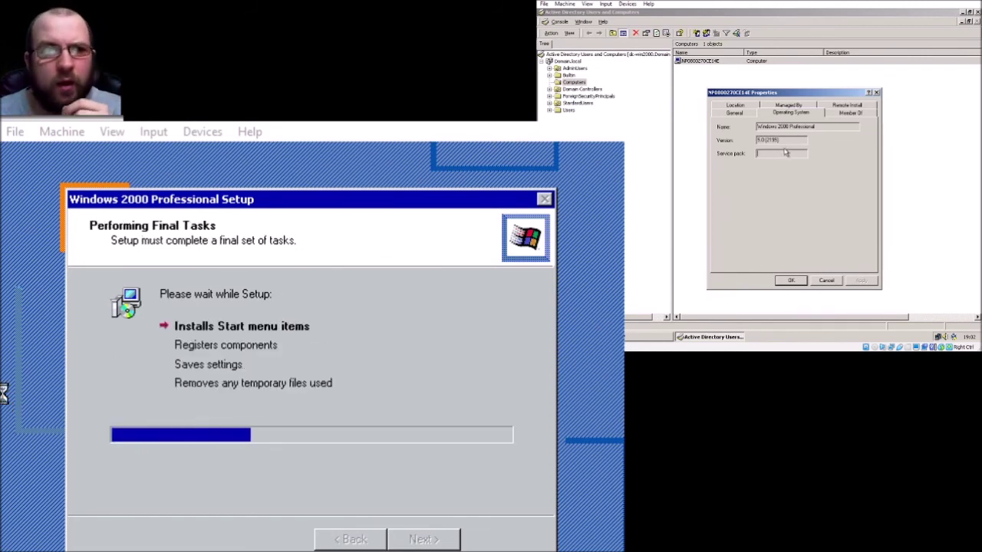
left_click(877, 92)
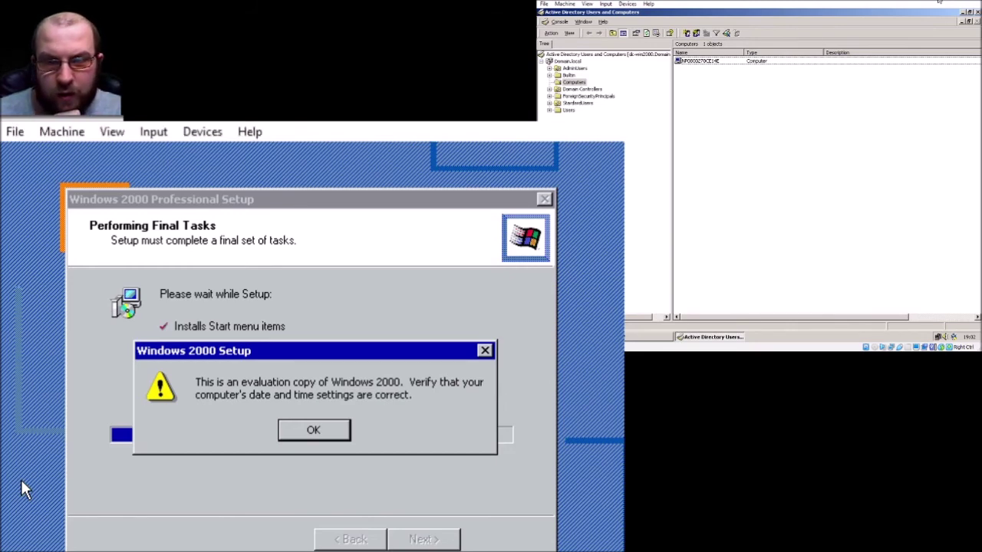
- Acknowledge the evaluation-copy warning, accept date and time, finish Setup and restart the client
left_click(314, 431)
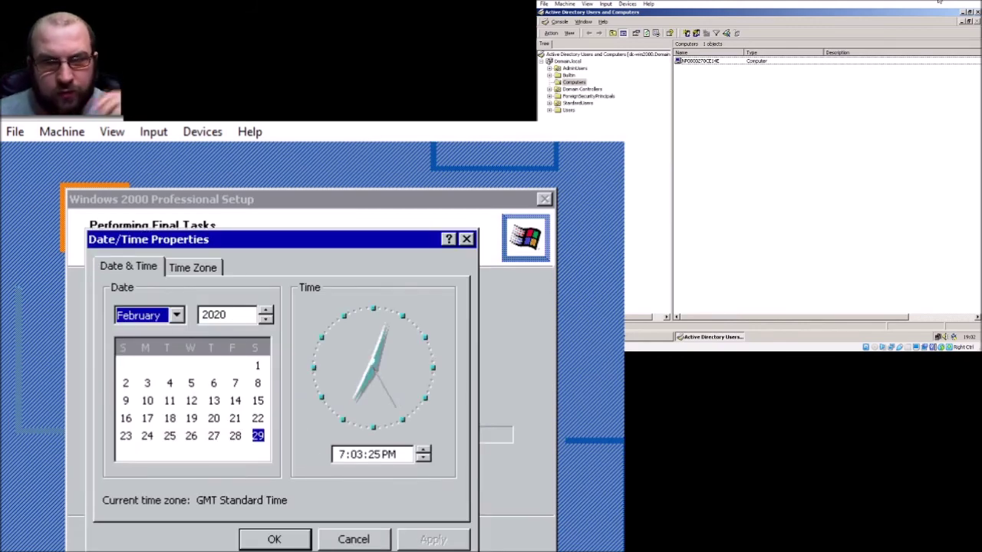
left_click(269, 541)
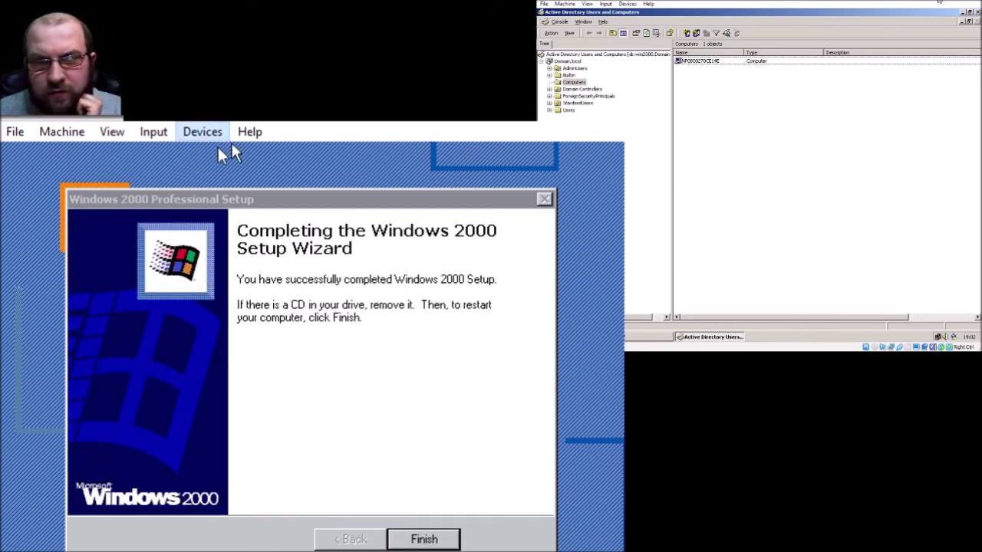
left_click(378, 443)
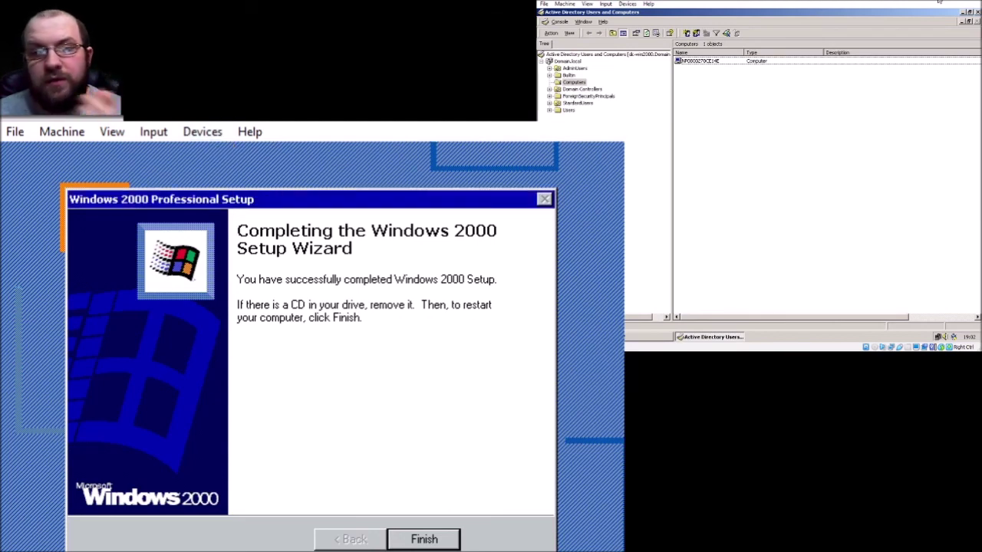
left_click(421, 540)
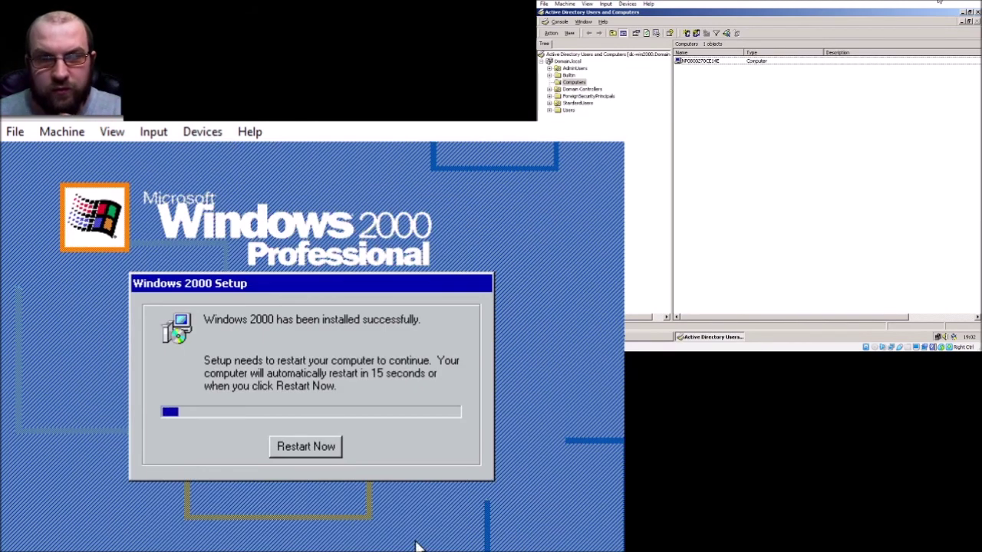
left_click(313, 451)
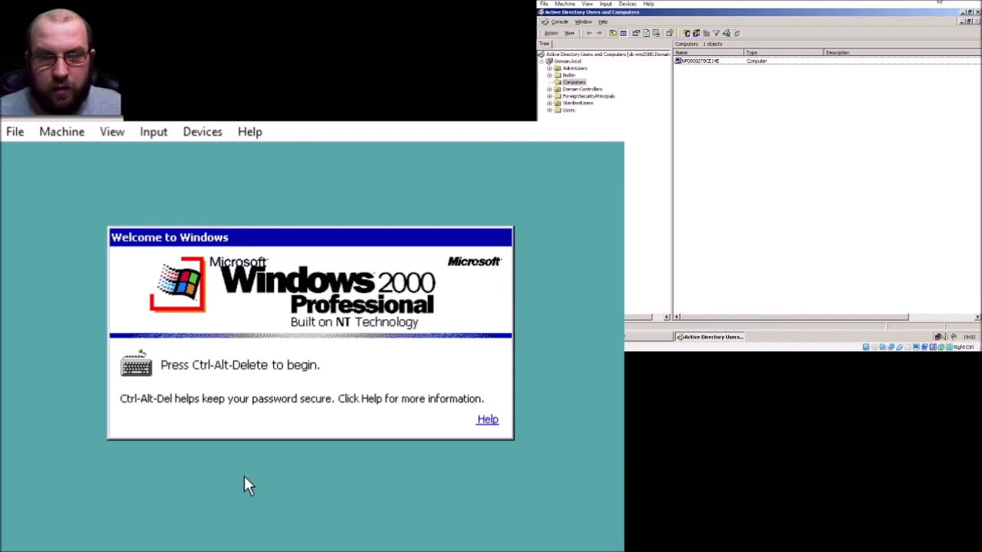
- Bring up the logon dialog, show its options and set Log on to DOMAIN
key("ctrl+alt+Delete")
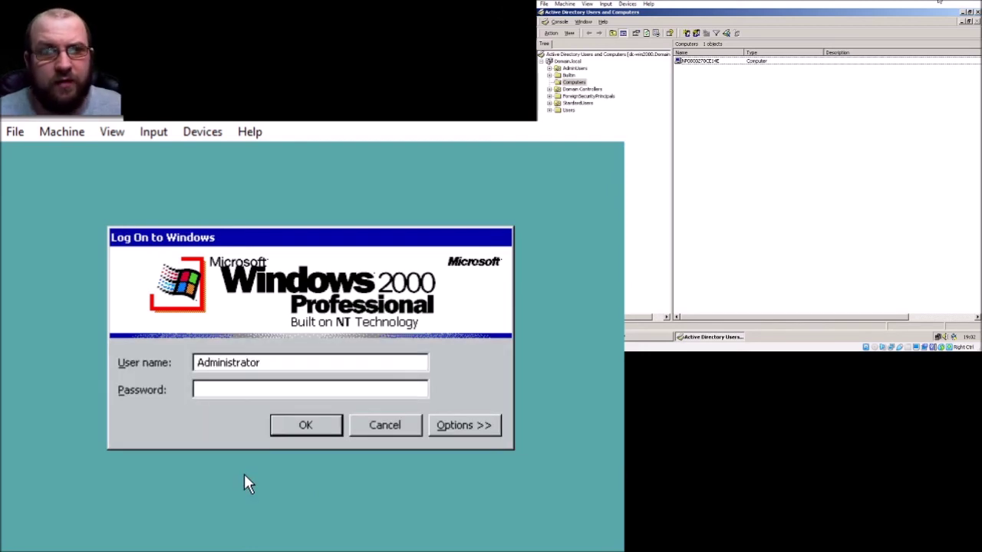
key("Tab")
key("Tab")
key("Tab")
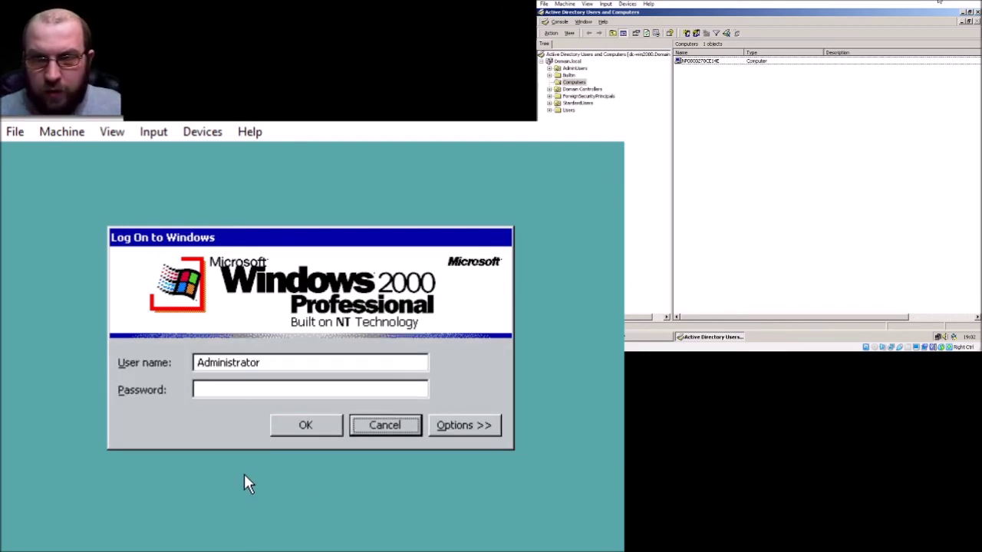
key("Return")
key("Tab")
key("Tab")
key("Tab")
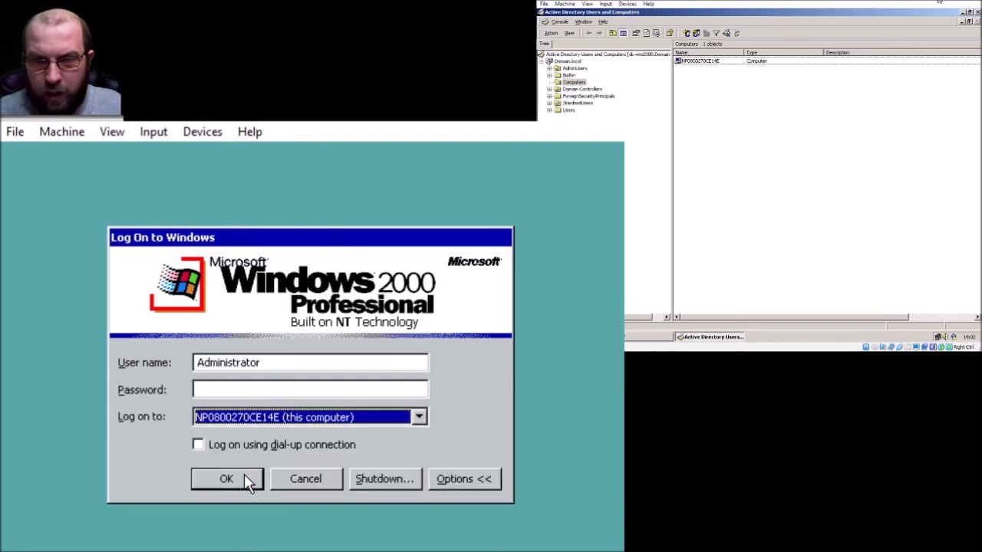
key("Up")
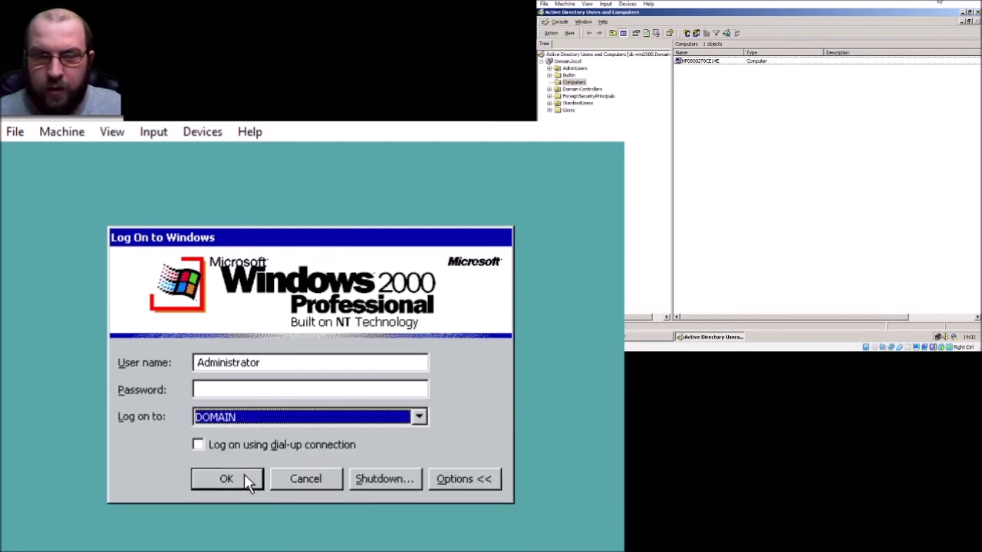
left_click(418, 416)
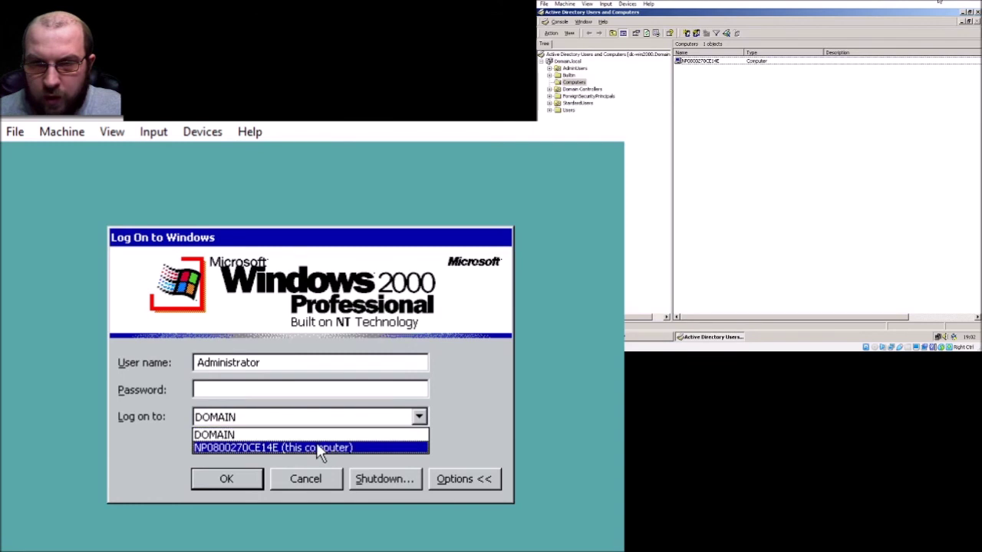
left_click(263, 434)
- Enter the domain administrator's user name and password and log on
double_click(296, 361)
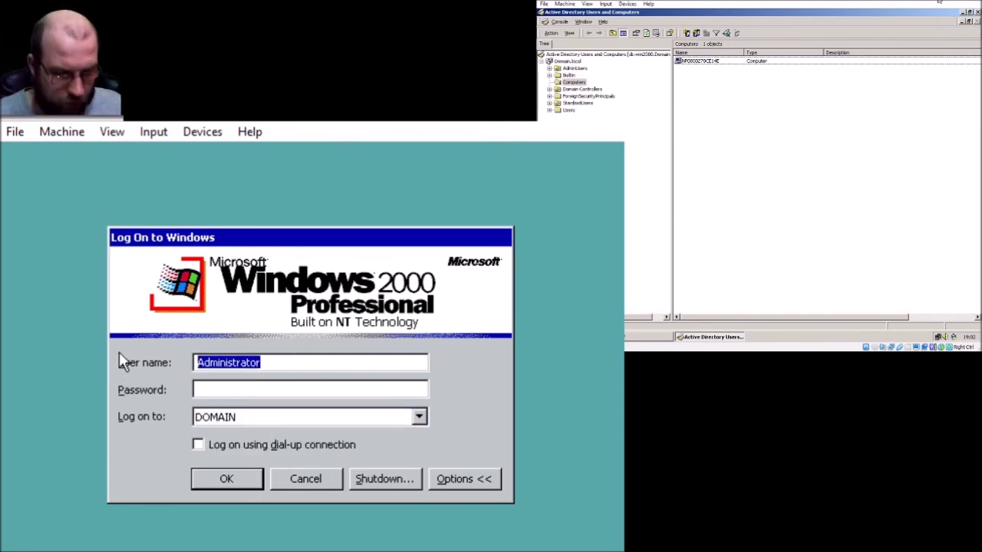
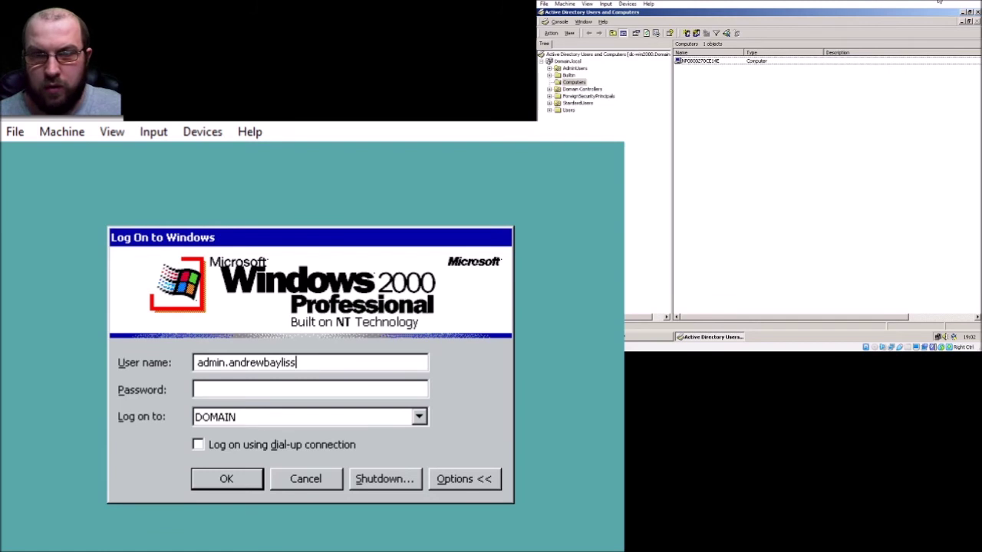
key("Tab")
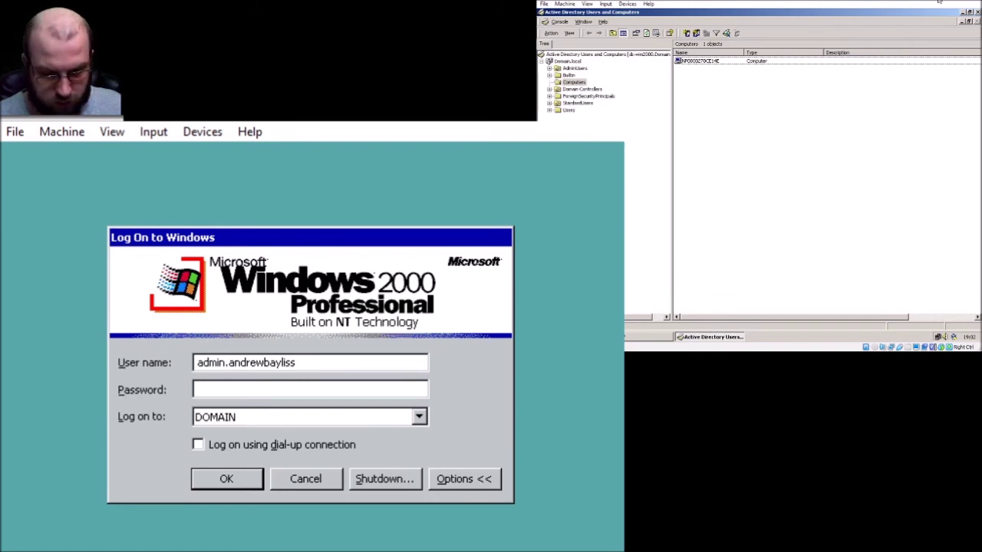
type("*************")
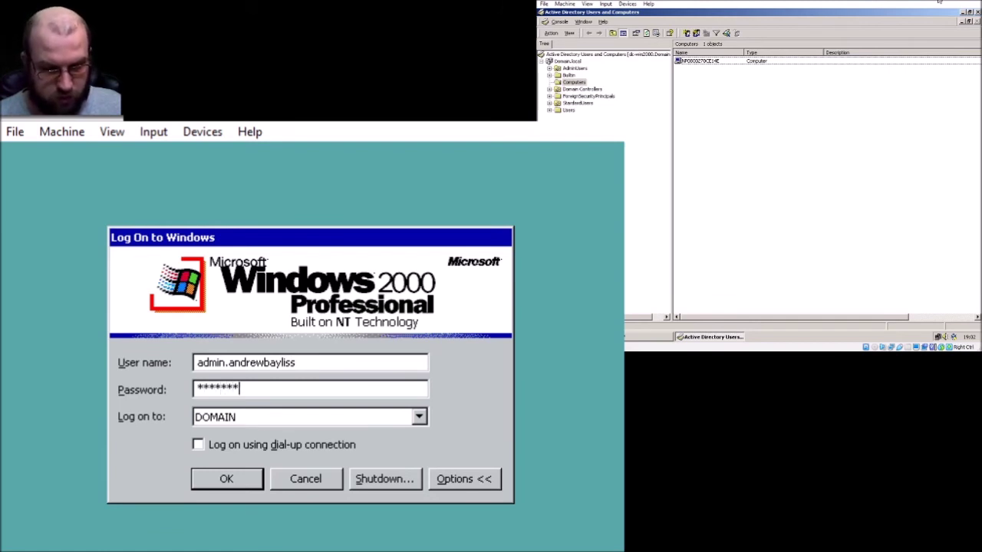
key("Return")
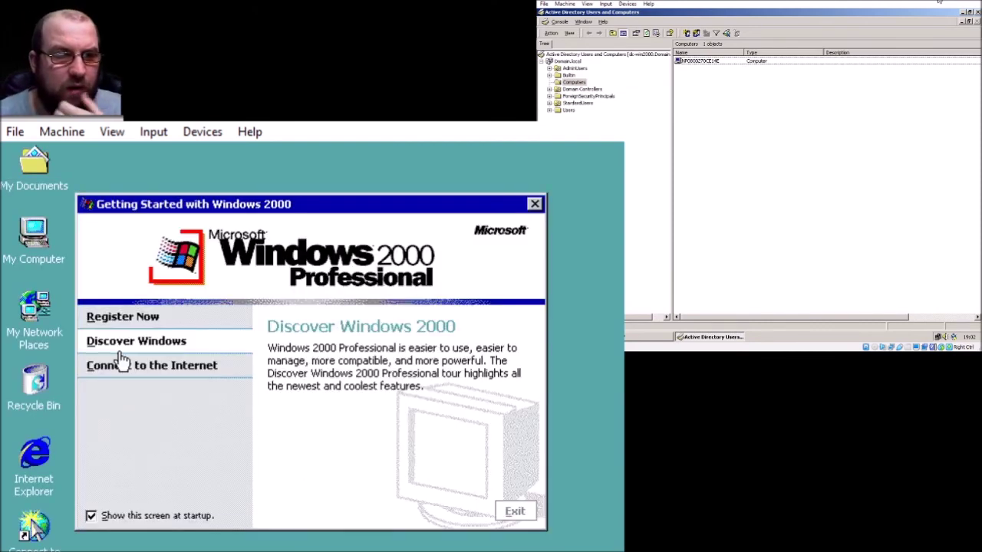
- Stop Getting Started showing at startup, exit it, and review My Computer's system properties
left_click(93, 517)
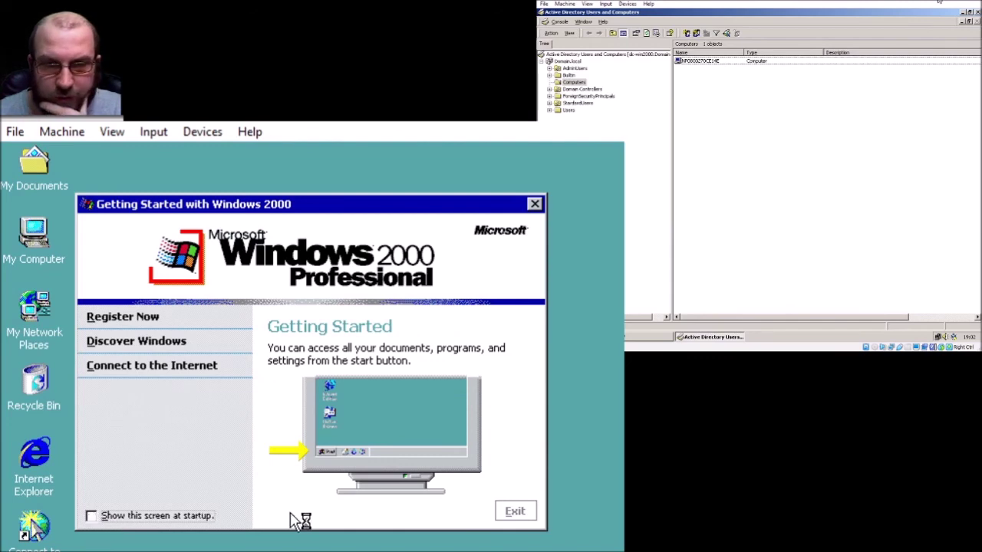
left_click(512, 511)
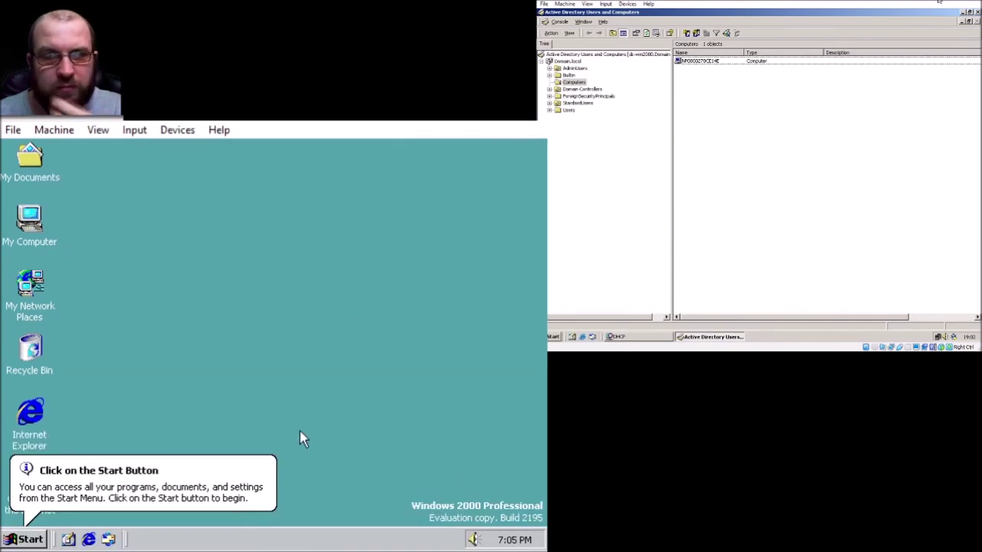
right_click(47, 229)
left_click(140, 377)
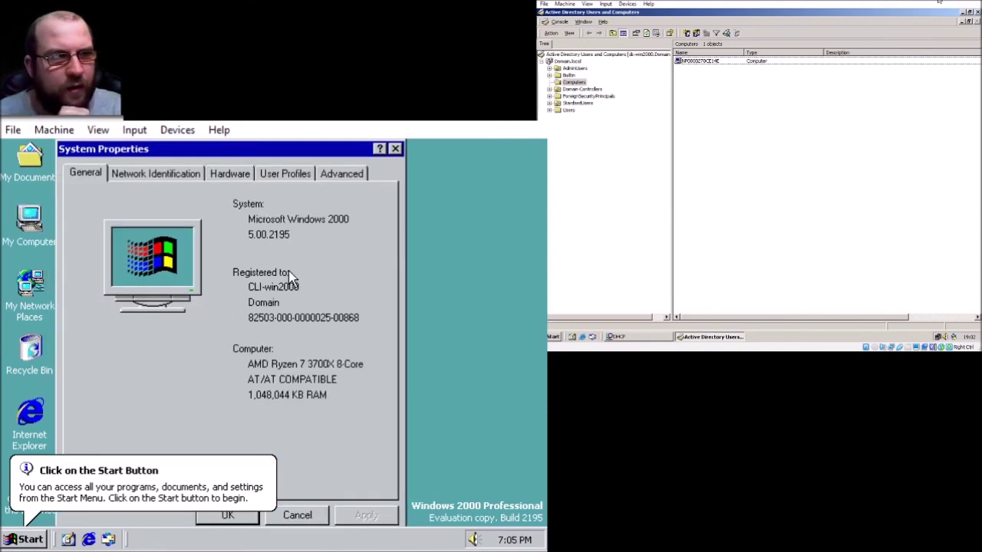
left_click(306, 519)
left_click(243, 379)
- Set up Internet access through the LAN with automatic proxy detection, skipping the mail account
double_click(38, 421)
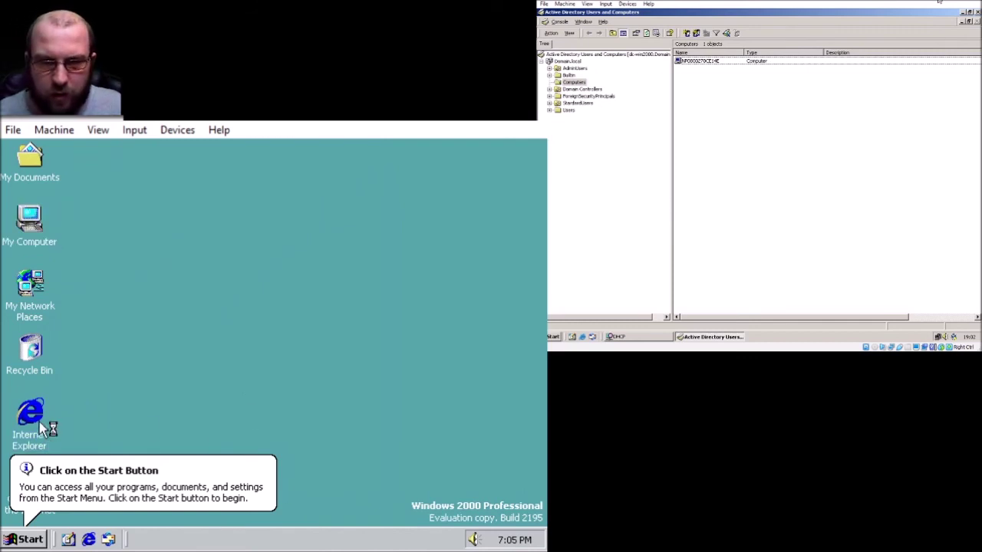
left_click(310, 361)
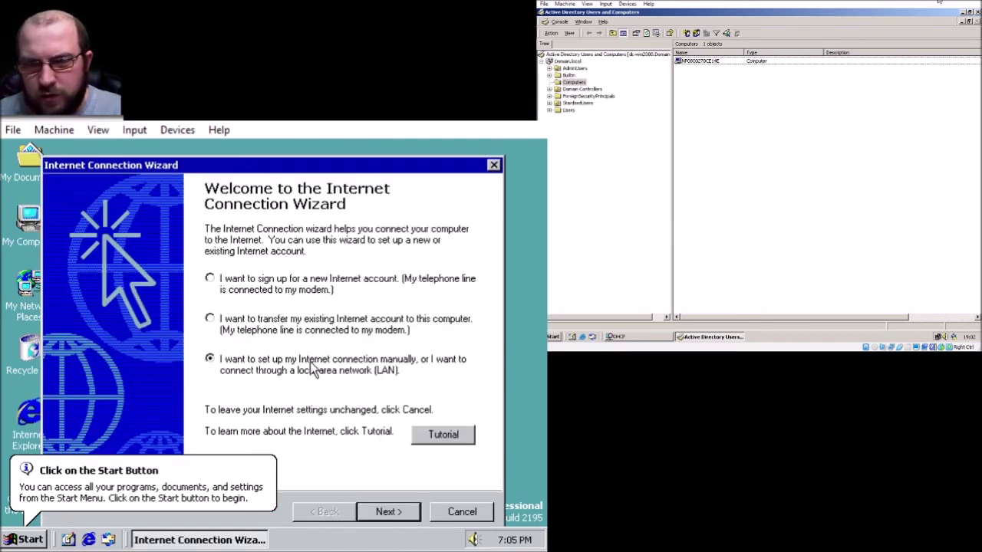
key("Return")
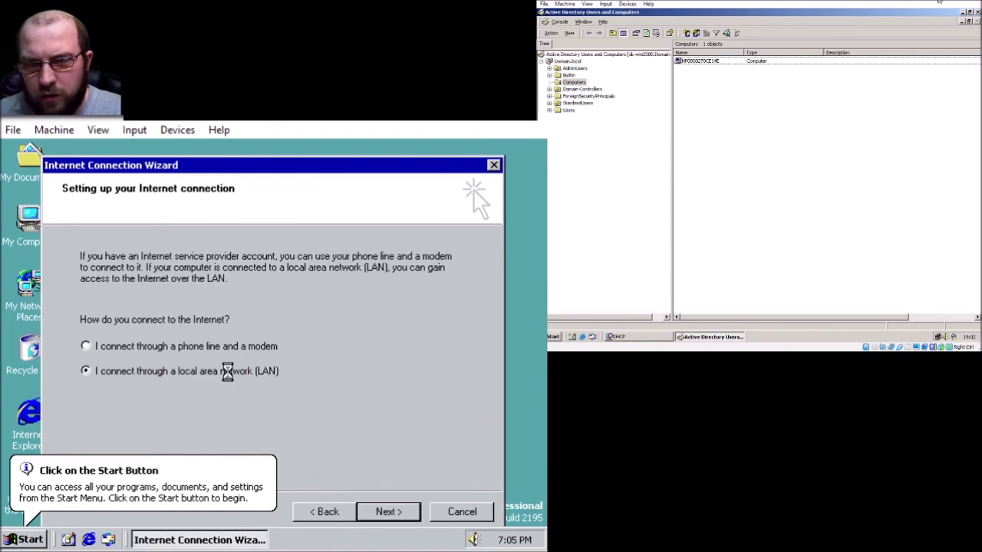
key("Return")
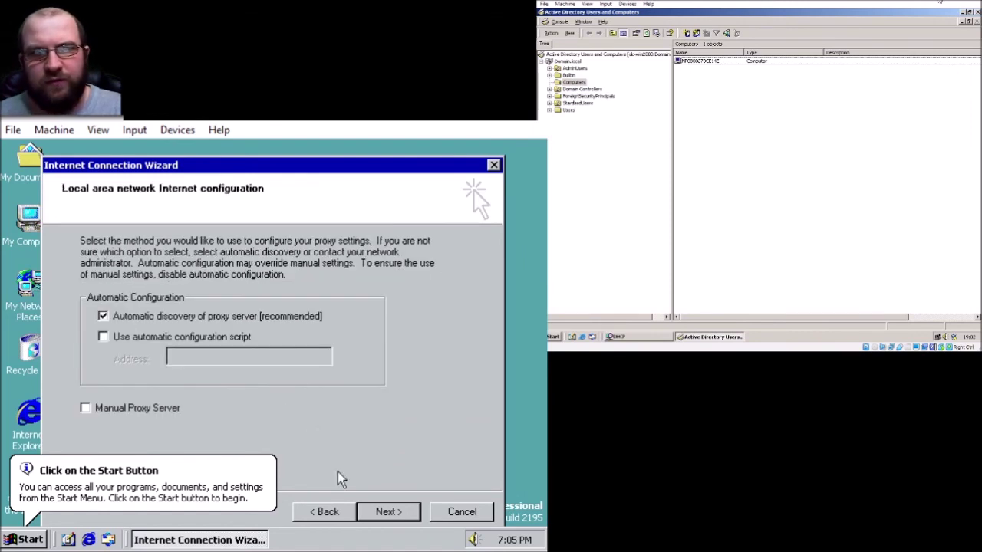
left_click(405, 515)
key("Down")
left_click(386, 512)
left_click(387, 513)
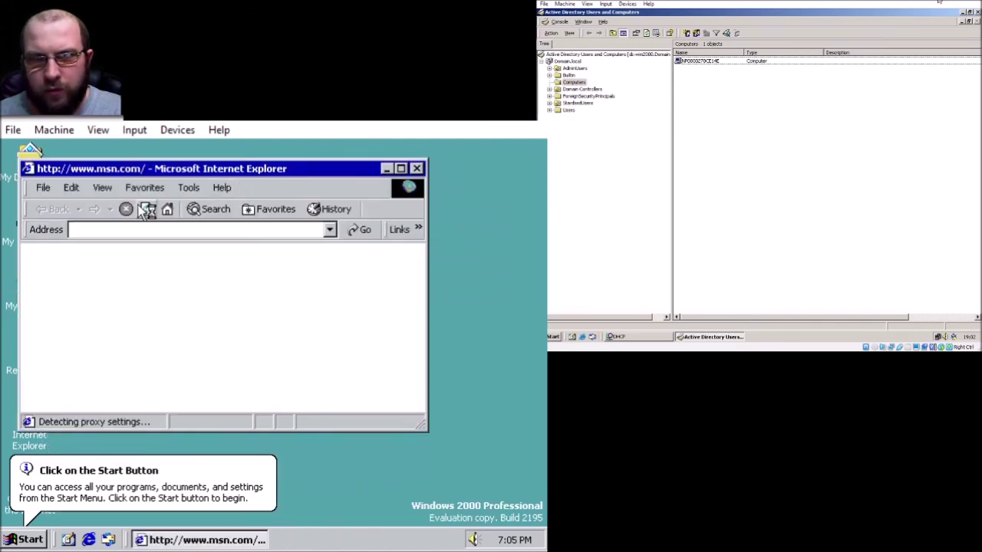
- Check the Internet Explorer version under Help > About, then close the browser
left_click(227, 188)
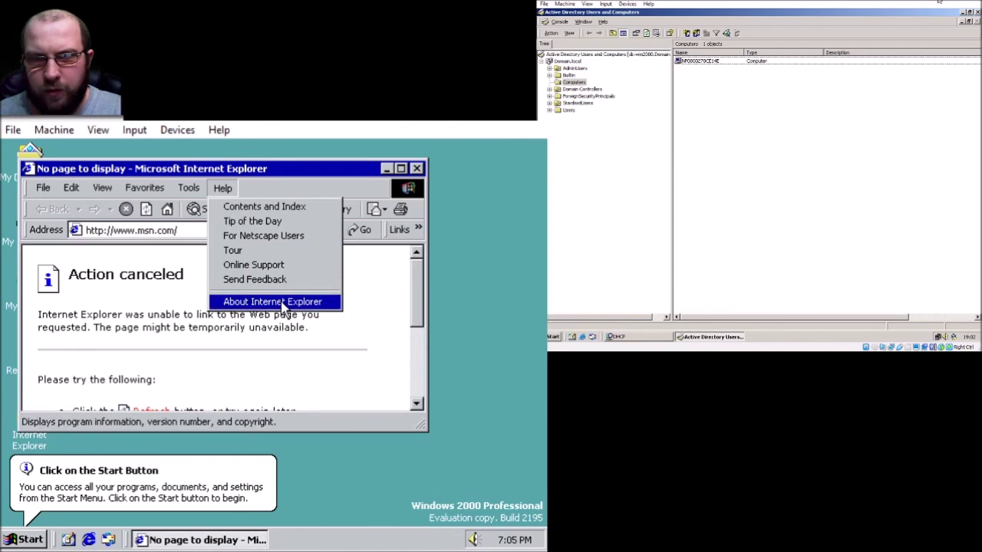
left_click(278, 302)
left_click(395, 457)
left_click(416, 169)
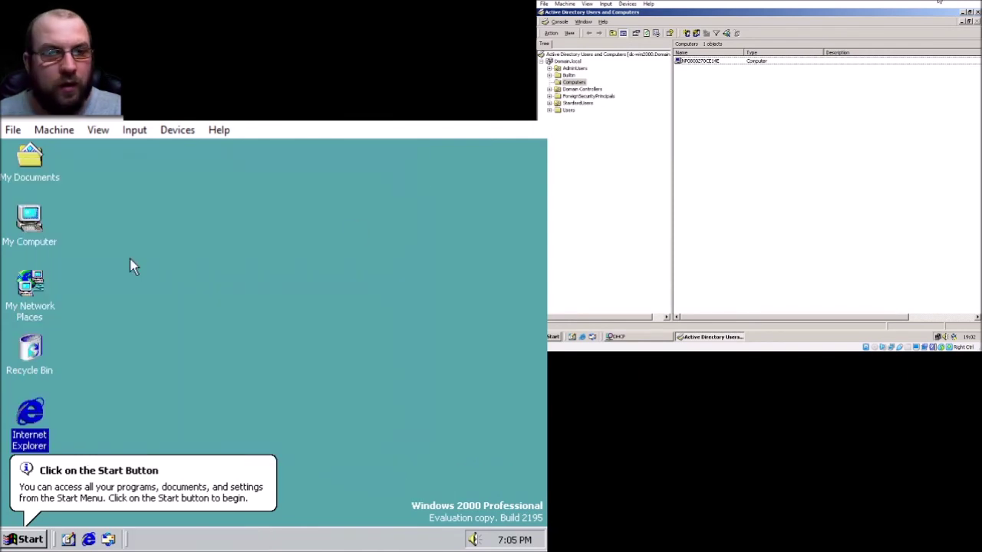
left_click(312, 272)
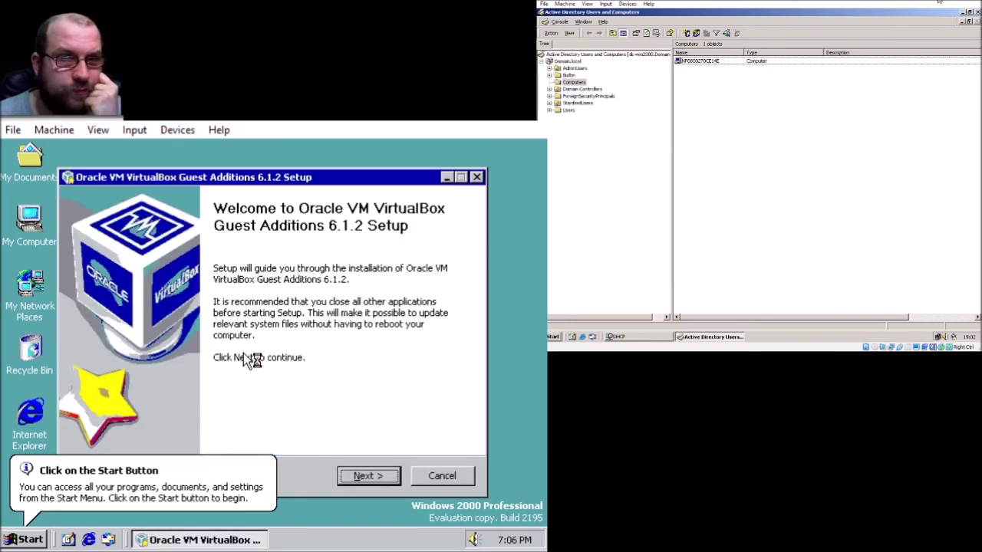
- Install Guest Additions 6.1.2 to the default location, allow all three unsigned drivers, and reboot now
left_click(365, 478)
left_click(365, 478)
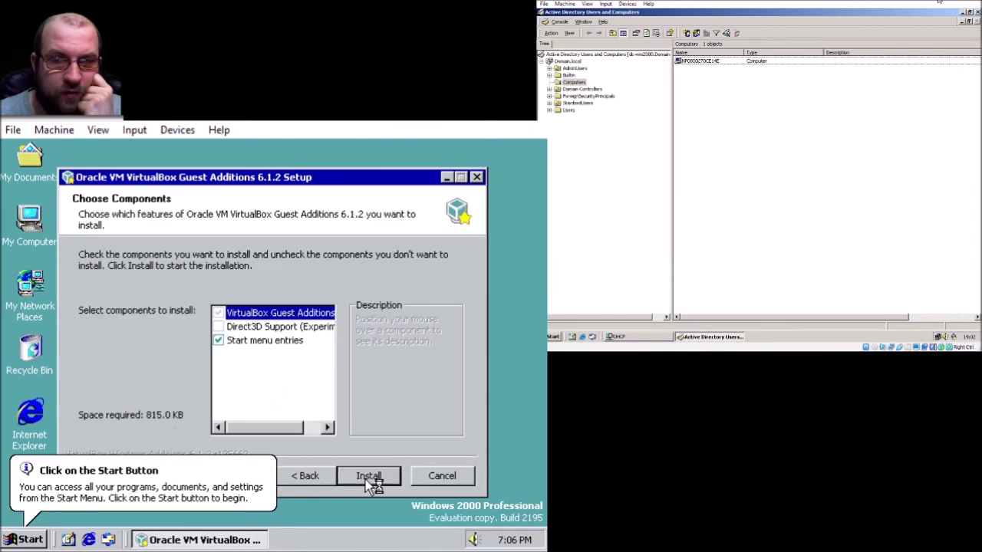
left_click(365, 479)
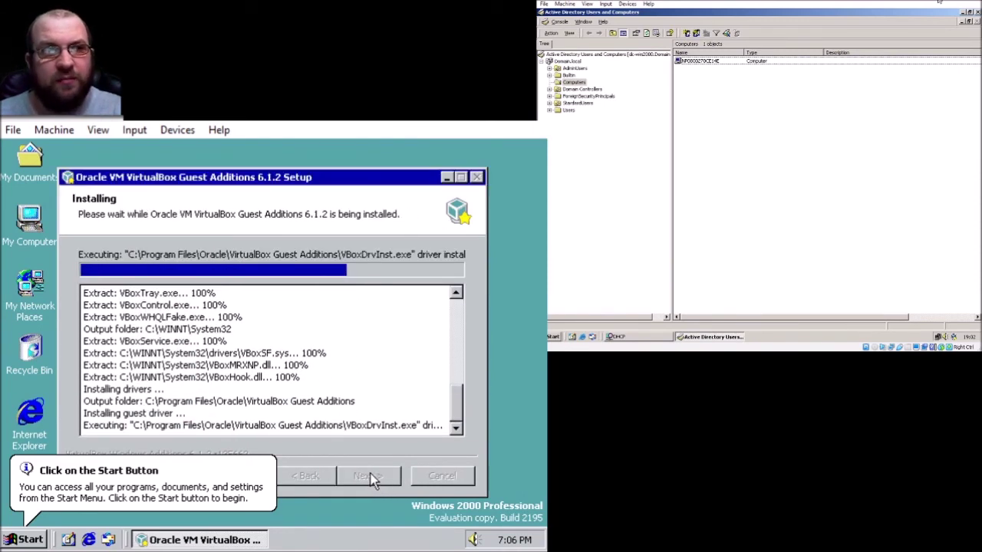
left_click(280, 446)
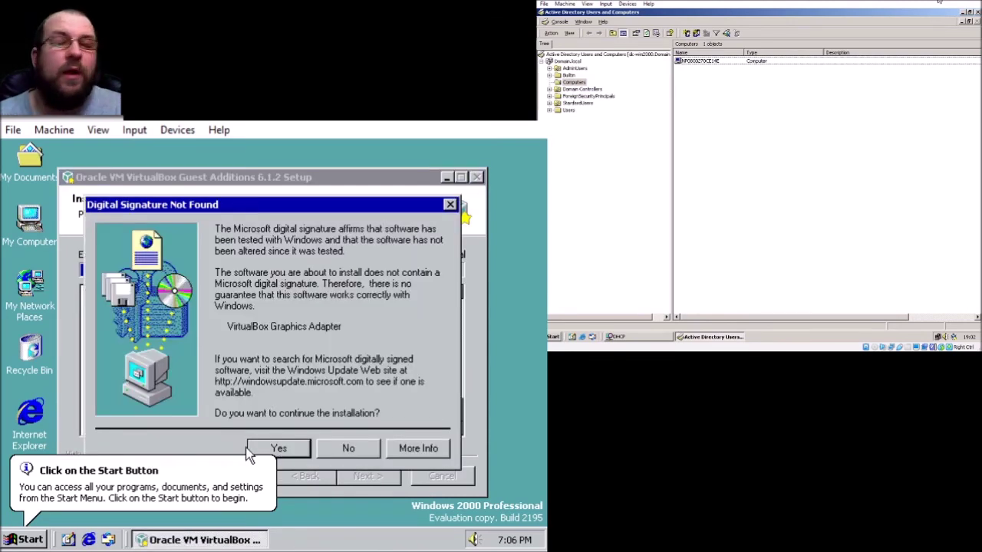
left_click(273, 449)
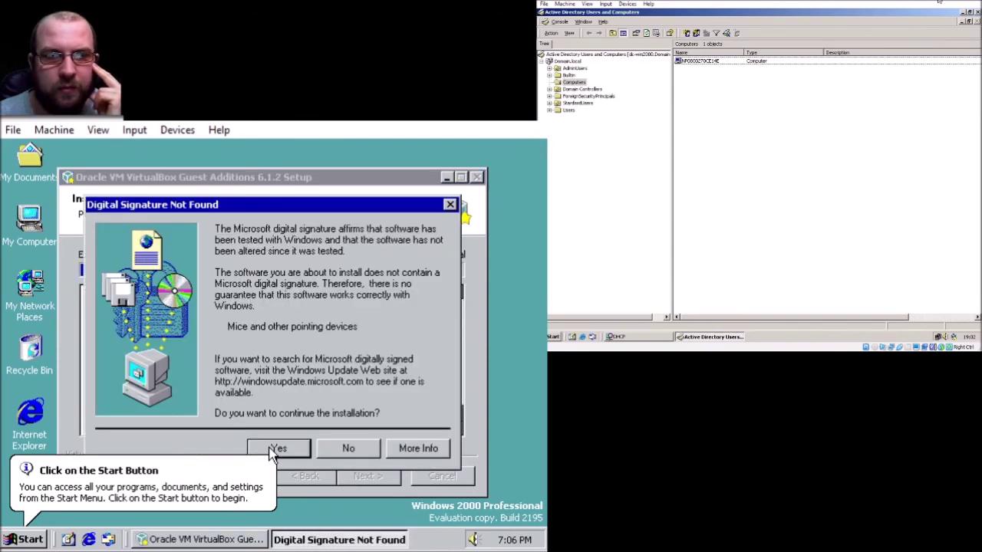
left_click(276, 449)
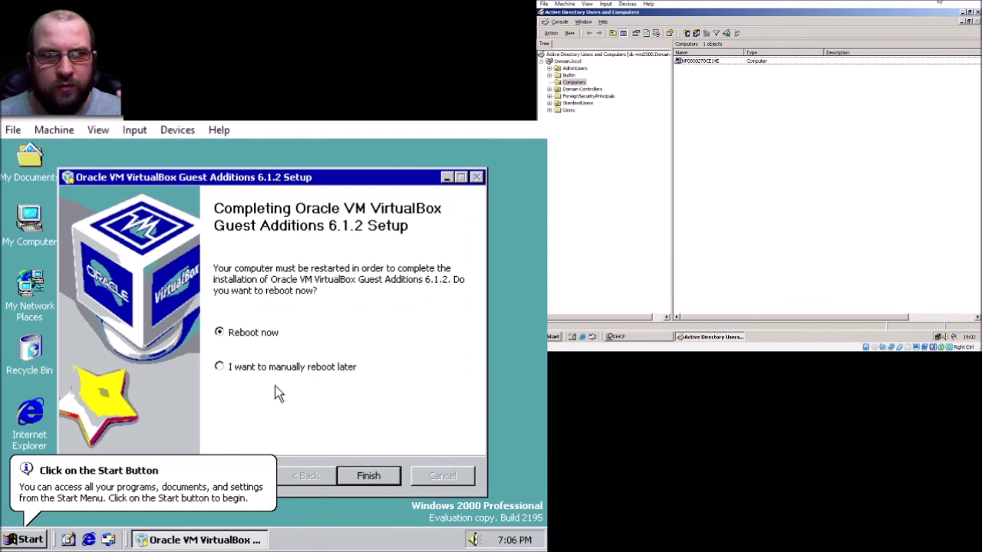
left_click(375, 477)
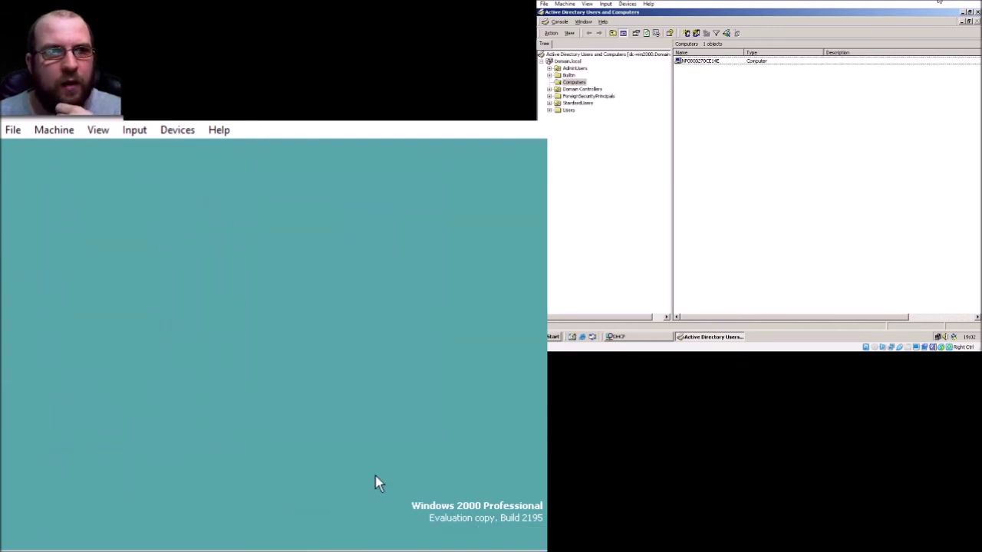